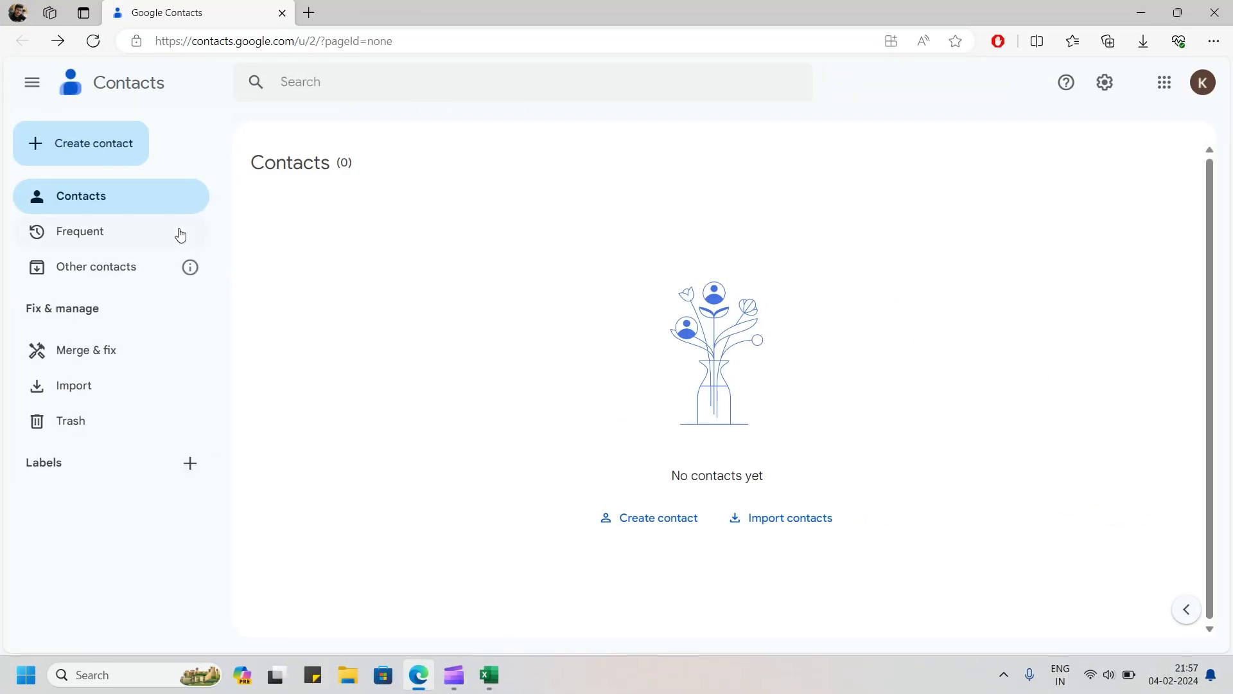
Create and save a Google contact with first name Trial and phone 1234 567.
{"action": "left_click", "coordinate": [93, 143]}
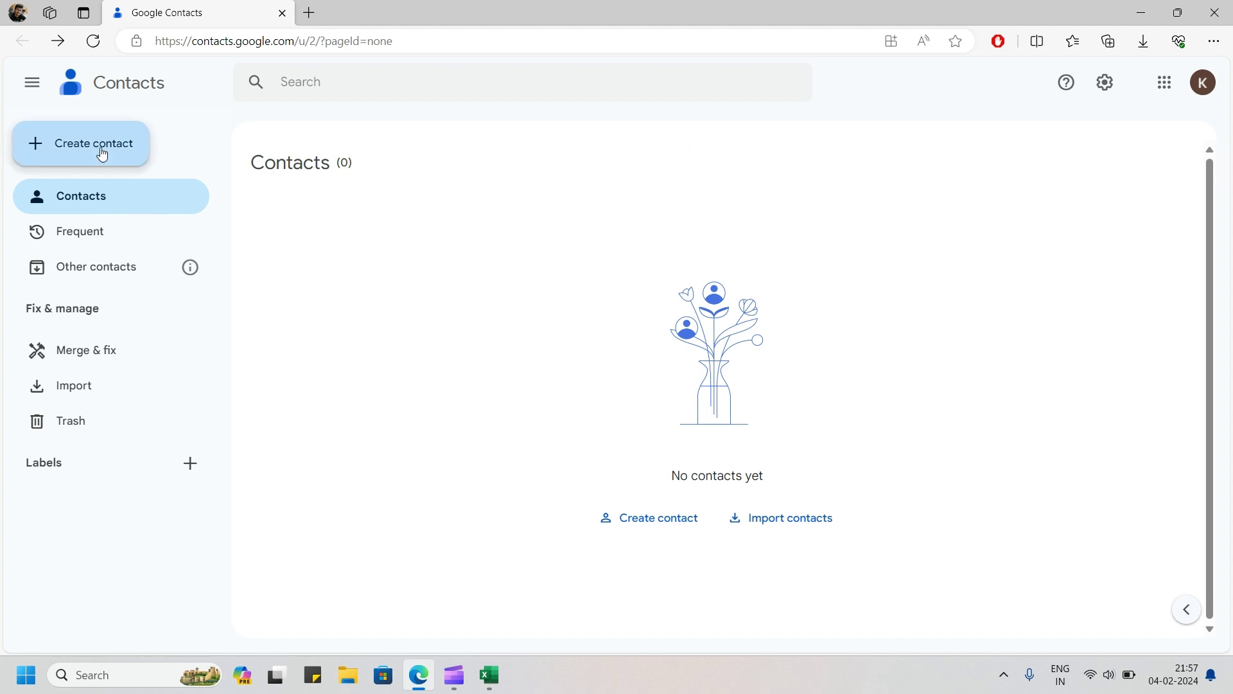
{"action": "left_click", "coordinate": [78, 143]}
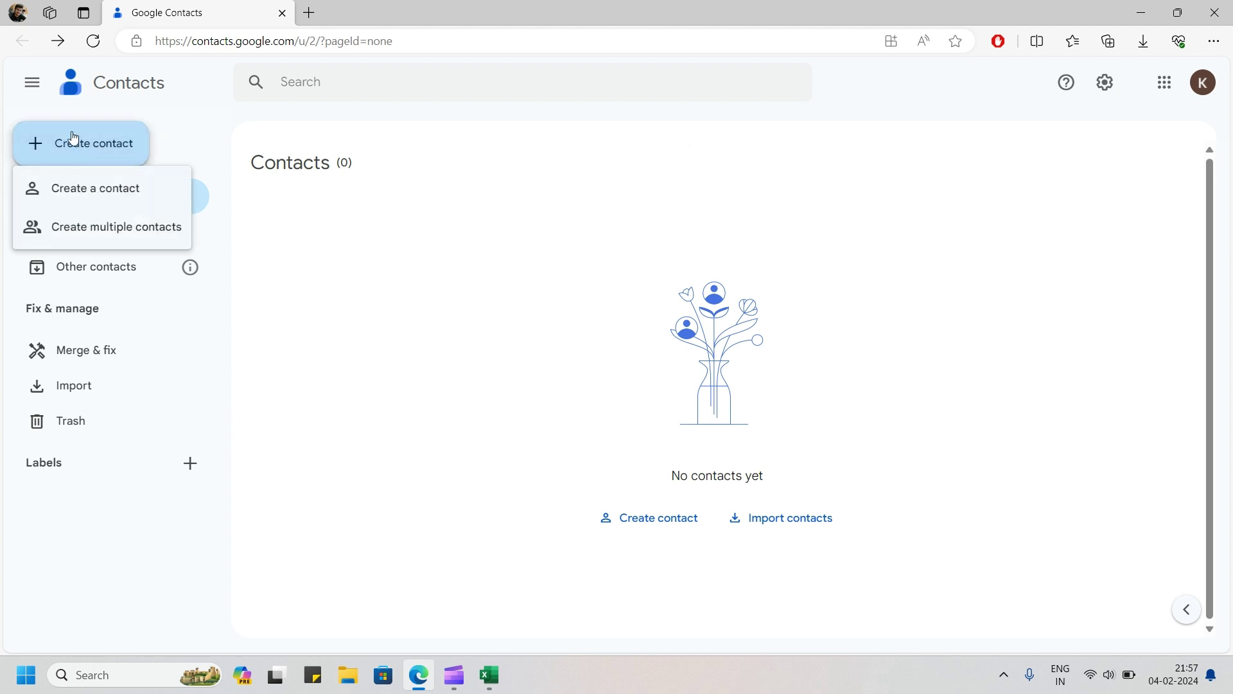
{"action": "left_click", "coordinate": [88, 191]}
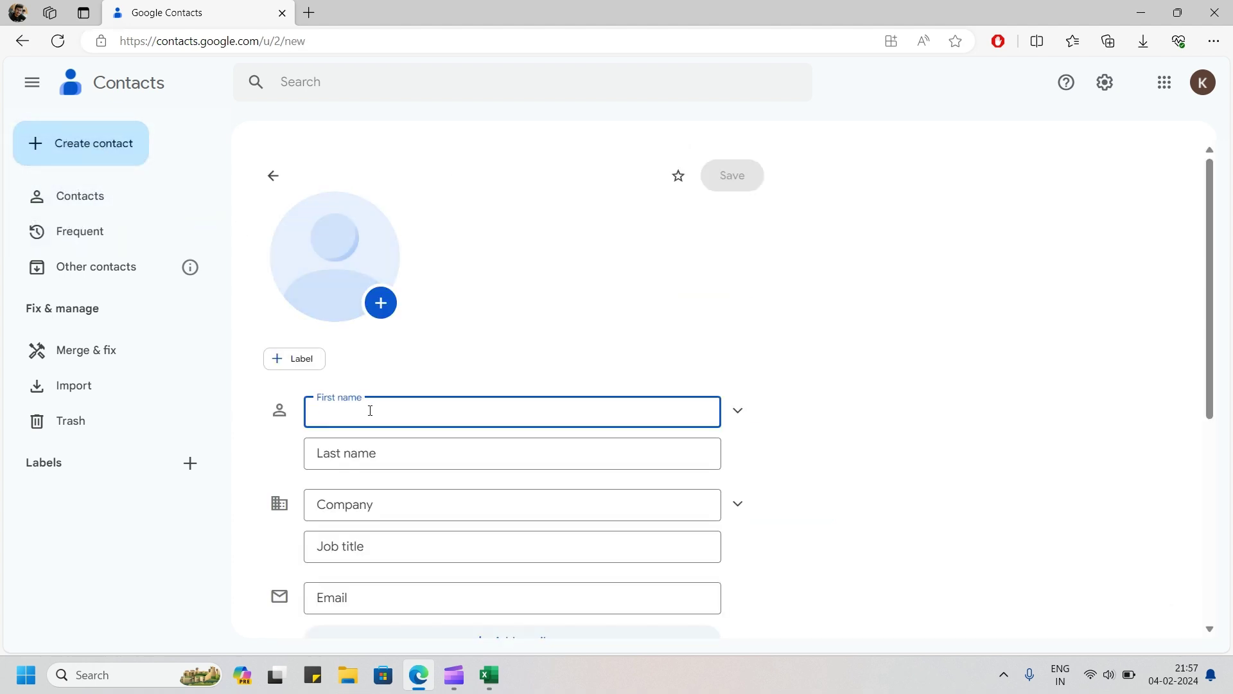
{"action": "type", "text": "Trial"}
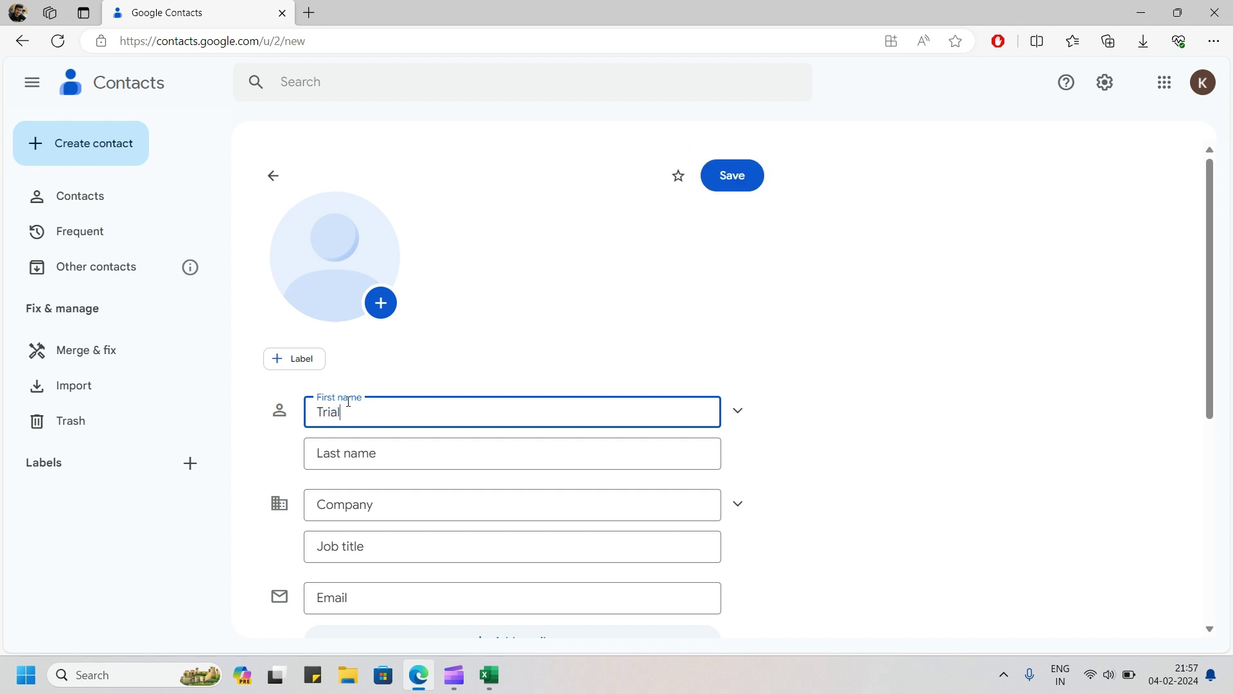
{"action": "scroll", "coordinate": [401, 405], "scroll_direction": "down", "scroll_amount": 2}
{"action": "left_click", "coordinate": [464, 544]}
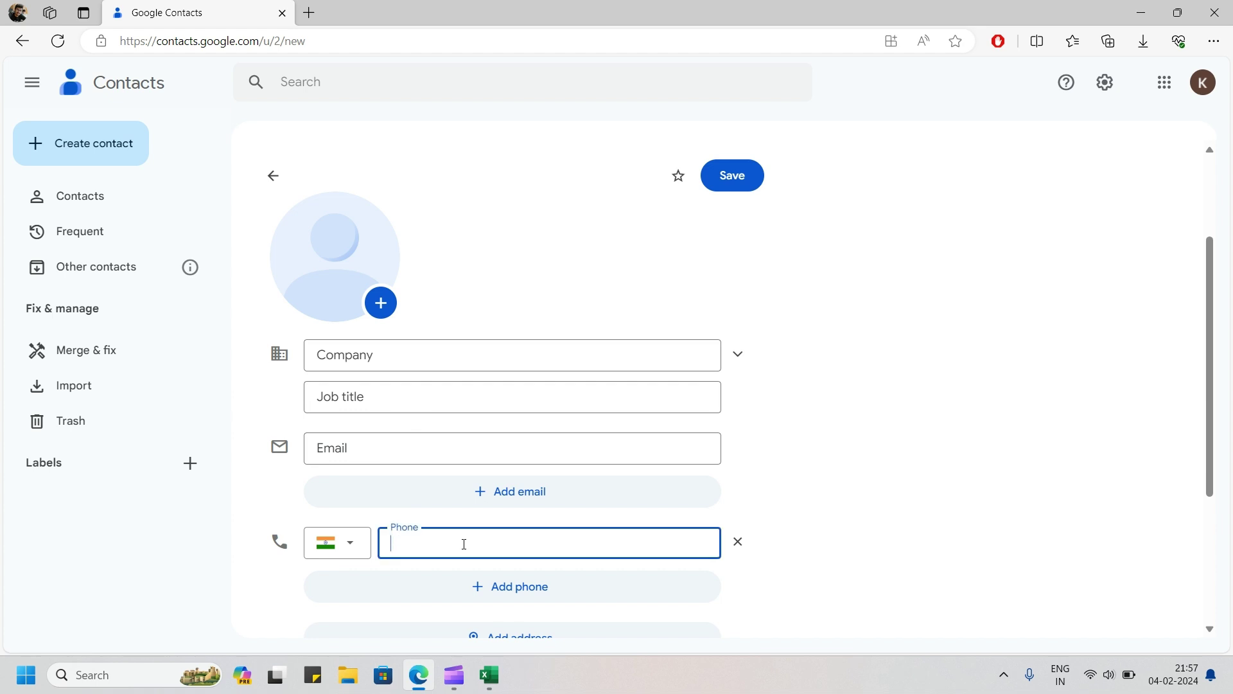
{"action": "type", "text": "1234 567"}
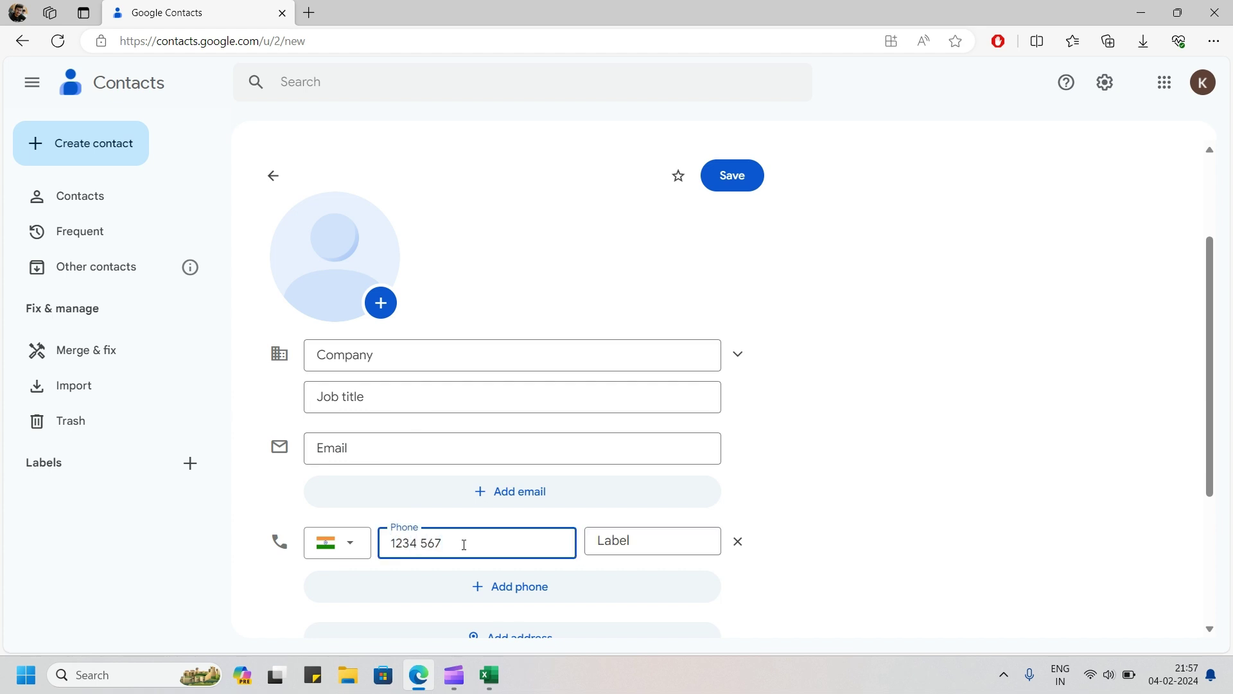
{"action": "scroll", "coordinate": [814, 289], "scroll_direction": "up", "scroll_amount": 3}
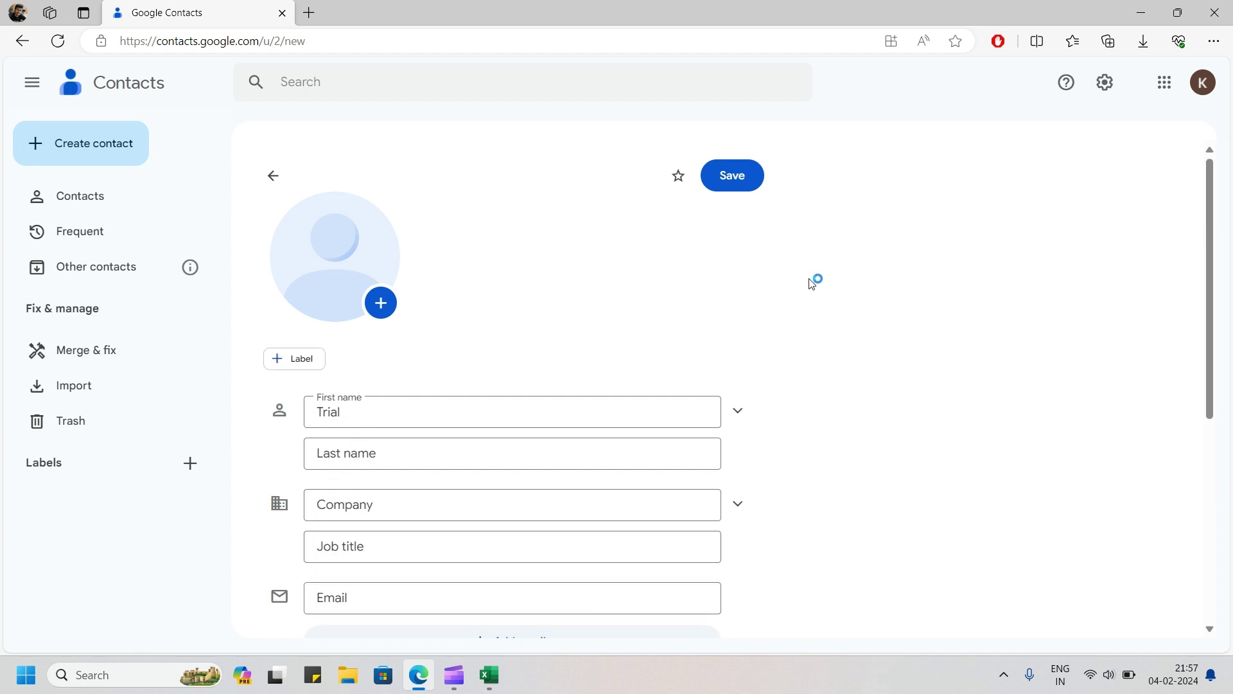
{"action": "left_click", "coordinate": [738, 180]}
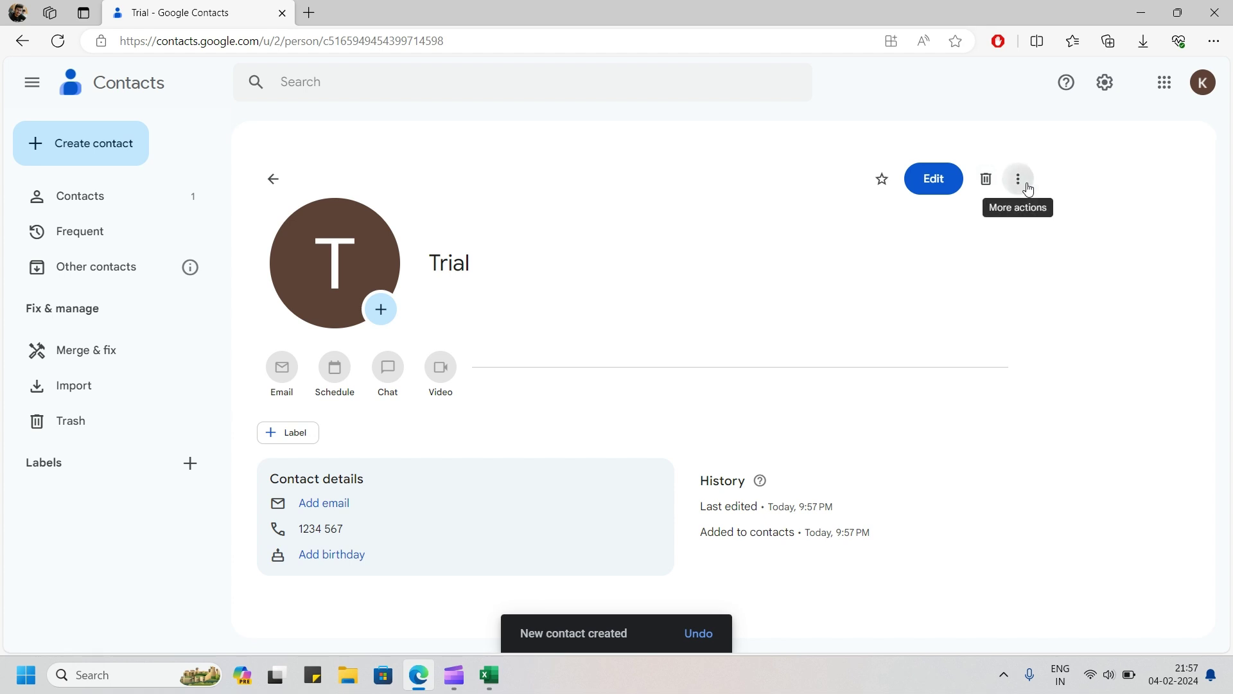
Export the Trial contact from its More actions menu in Google CSV format.
{"action": "left_click", "coordinate": [1018, 179]}
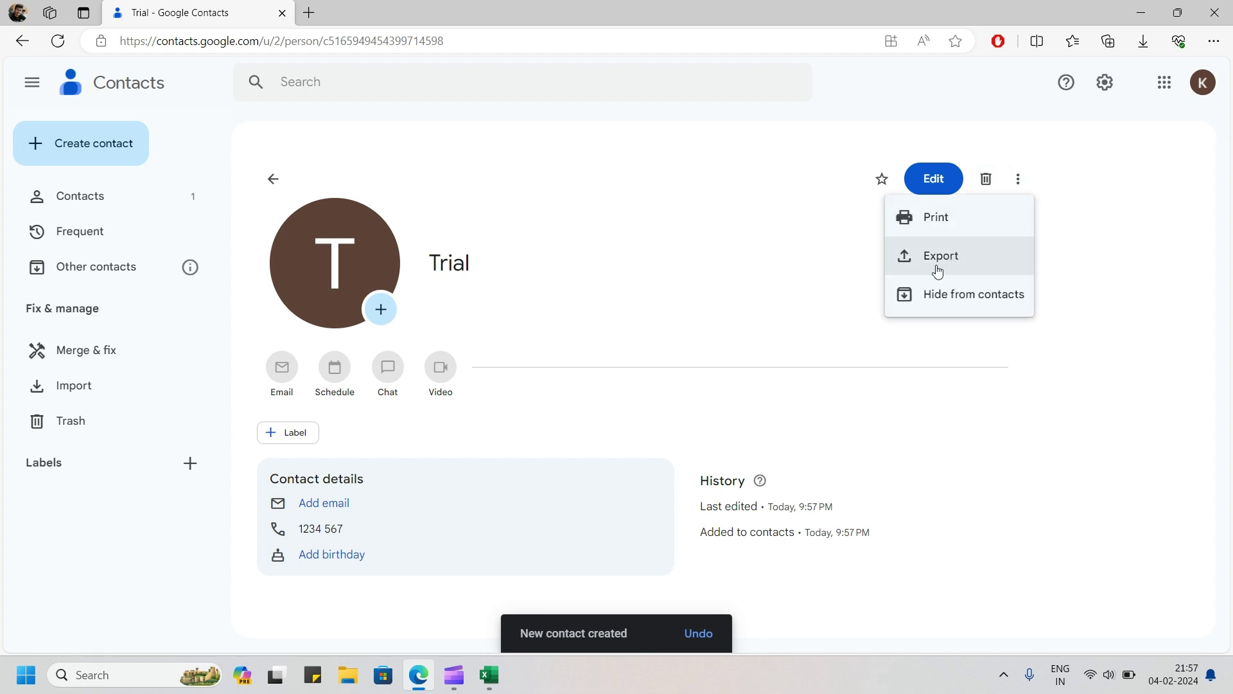
{"action": "left_click", "coordinate": [949, 260]}
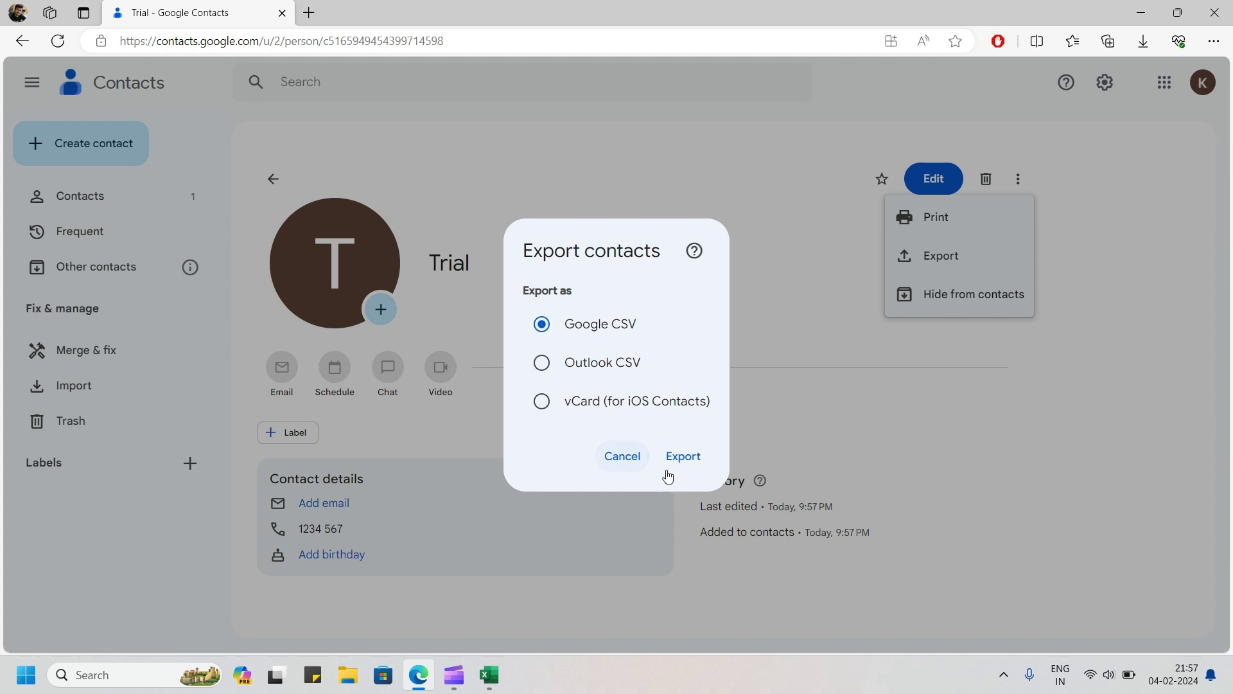
{"action": "left_click", "coordinate": [682, 456]}
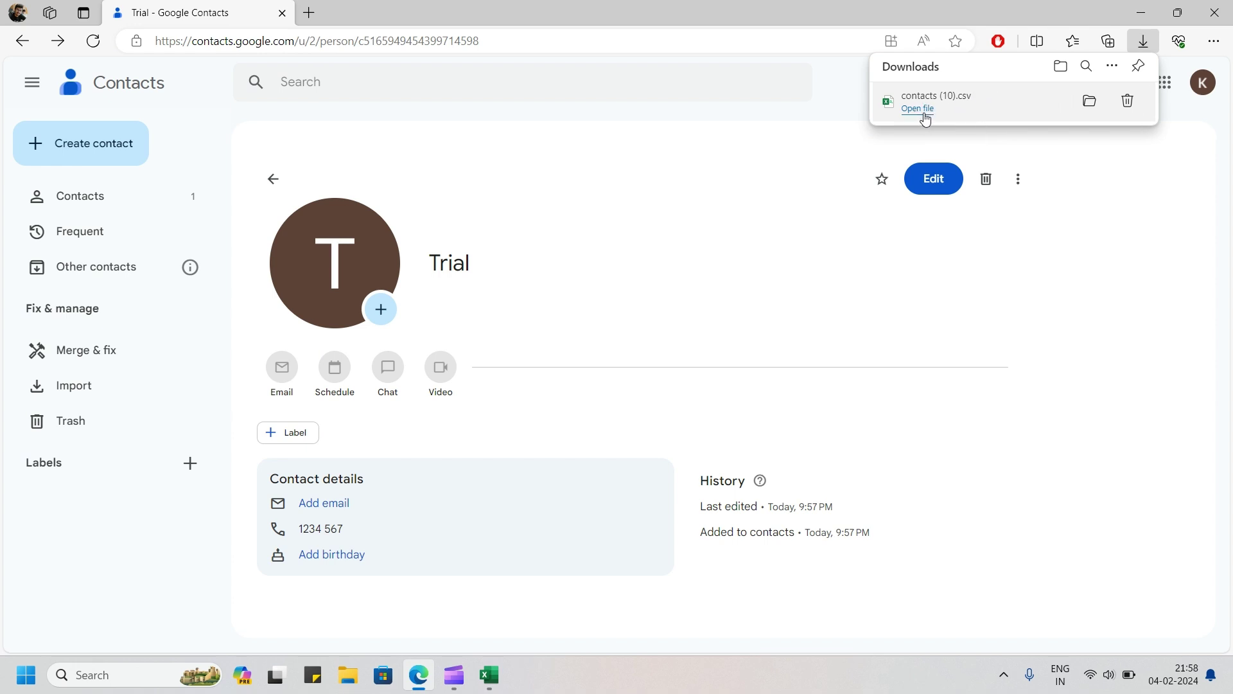
Open contacts (10).csv in Excel from the Edge Downloads panel.
{"action": "left_click", "coordinate": [918, 108]}
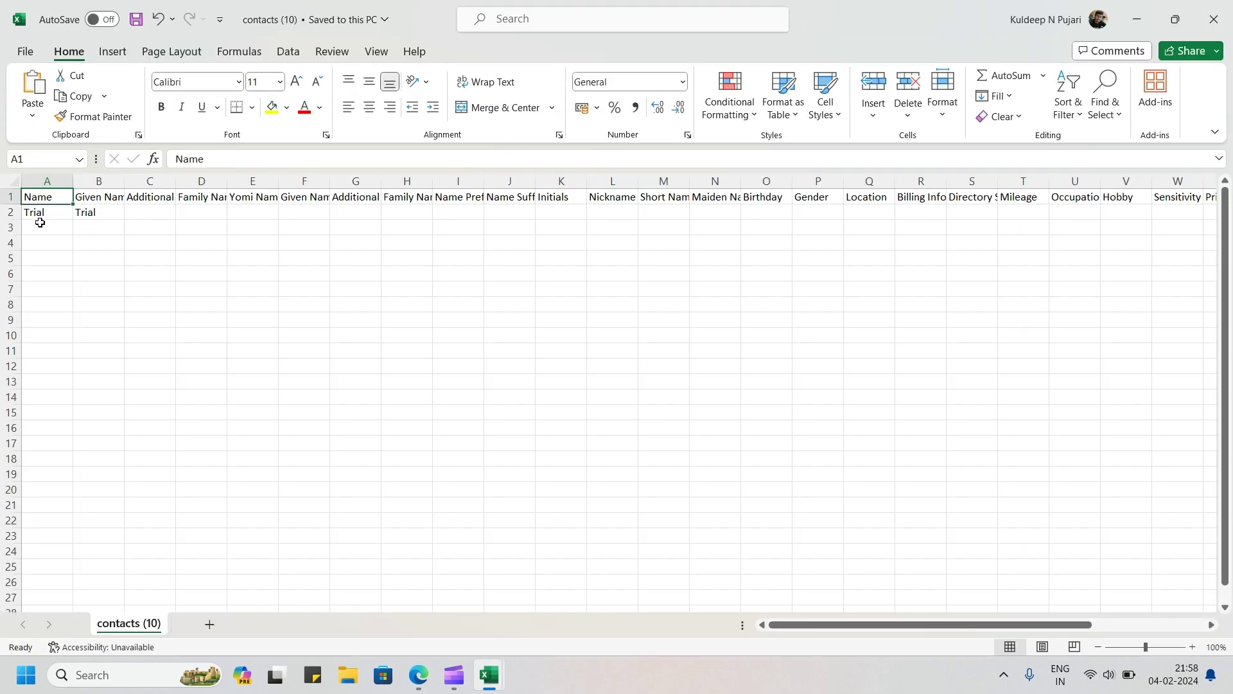
AutoFit the Given Name column and hide the empty columns C through AB.
{"action": "double_click", "coordinate": [122, 181]}
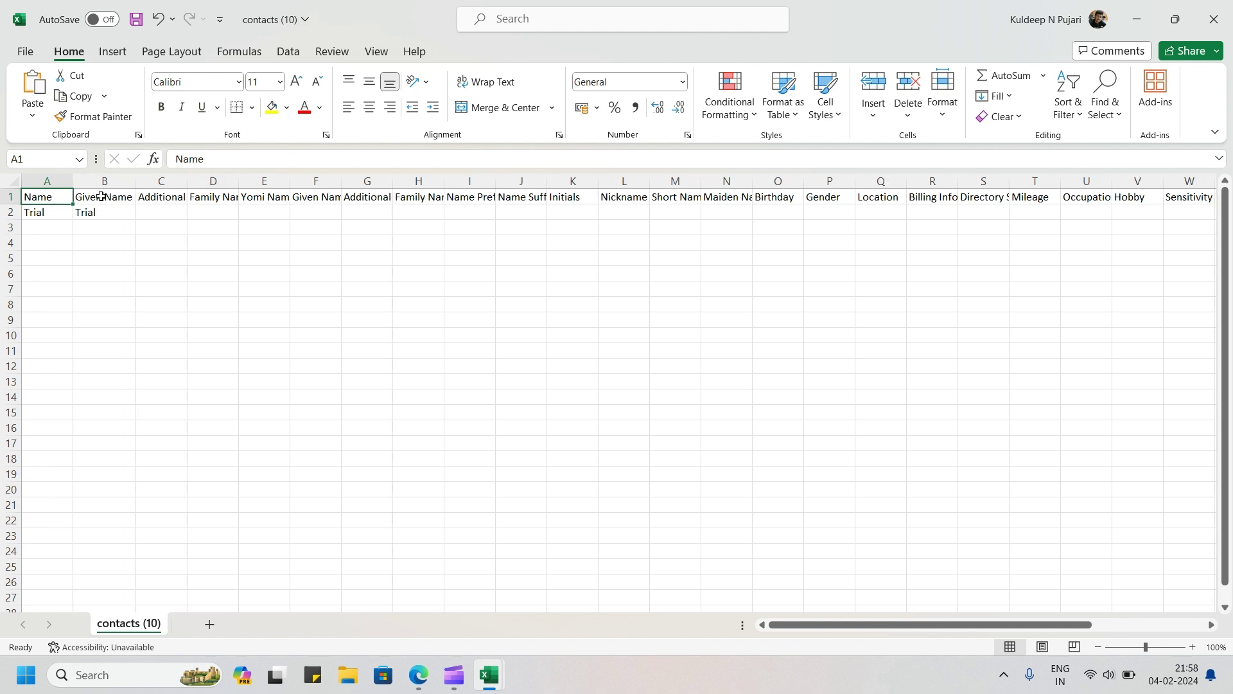
{"action": "left_click", "coordinate": [101, 197]}
{"action": "left_click_drag", "start_coordinate": [799, 624], "coordinate": [928, 623]}
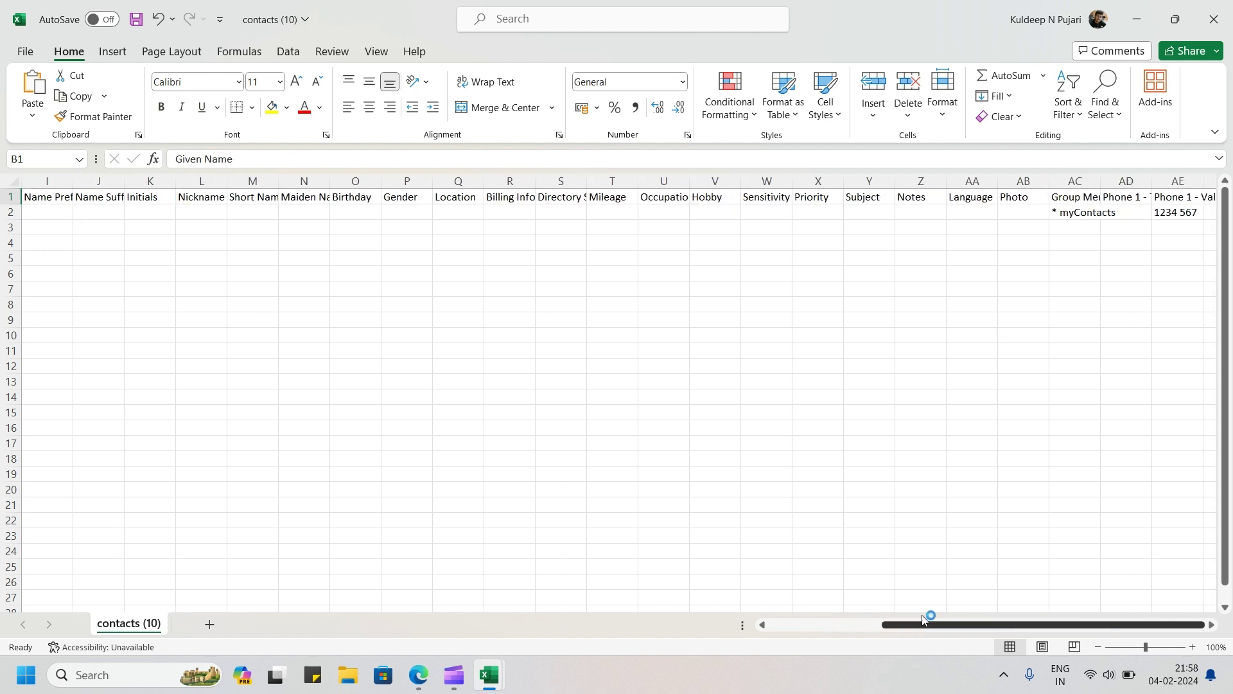
{"action": "left_click", "coordinate": [1185, 197]}
{"action": "key", "text": "ctrl+space"}
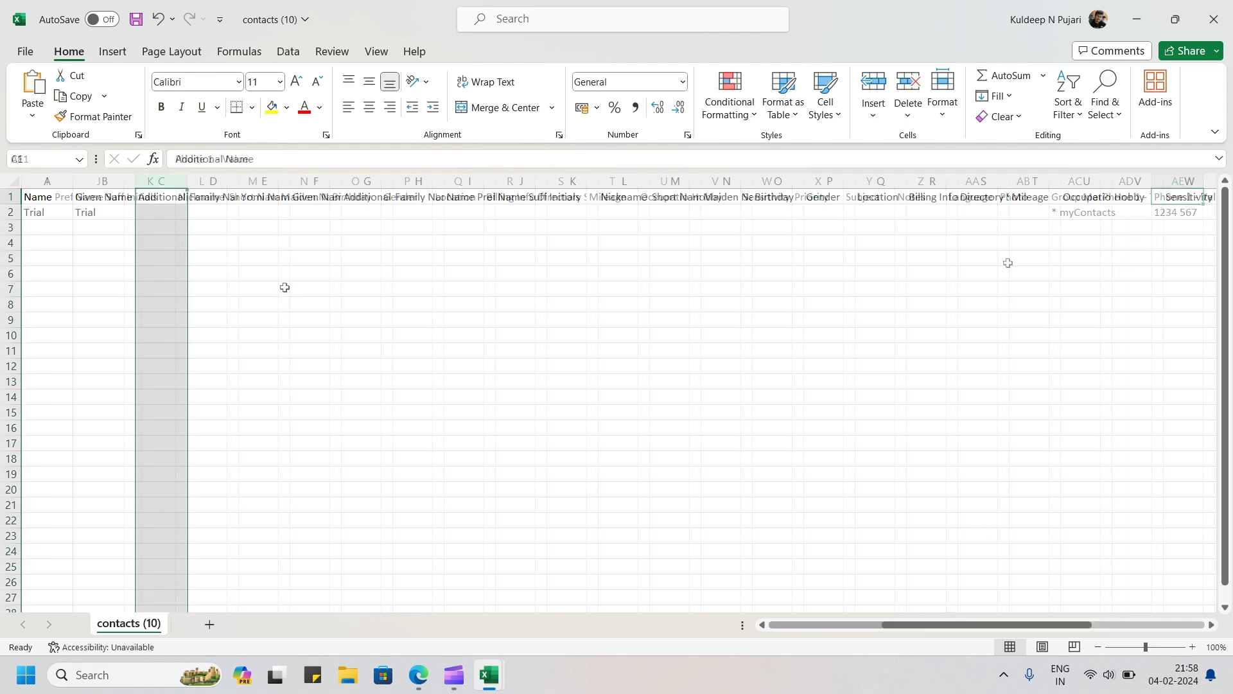
{"action": "left_click_drag", "start_coordinate": [1026, 628], "coordinate": [1146, 626]}
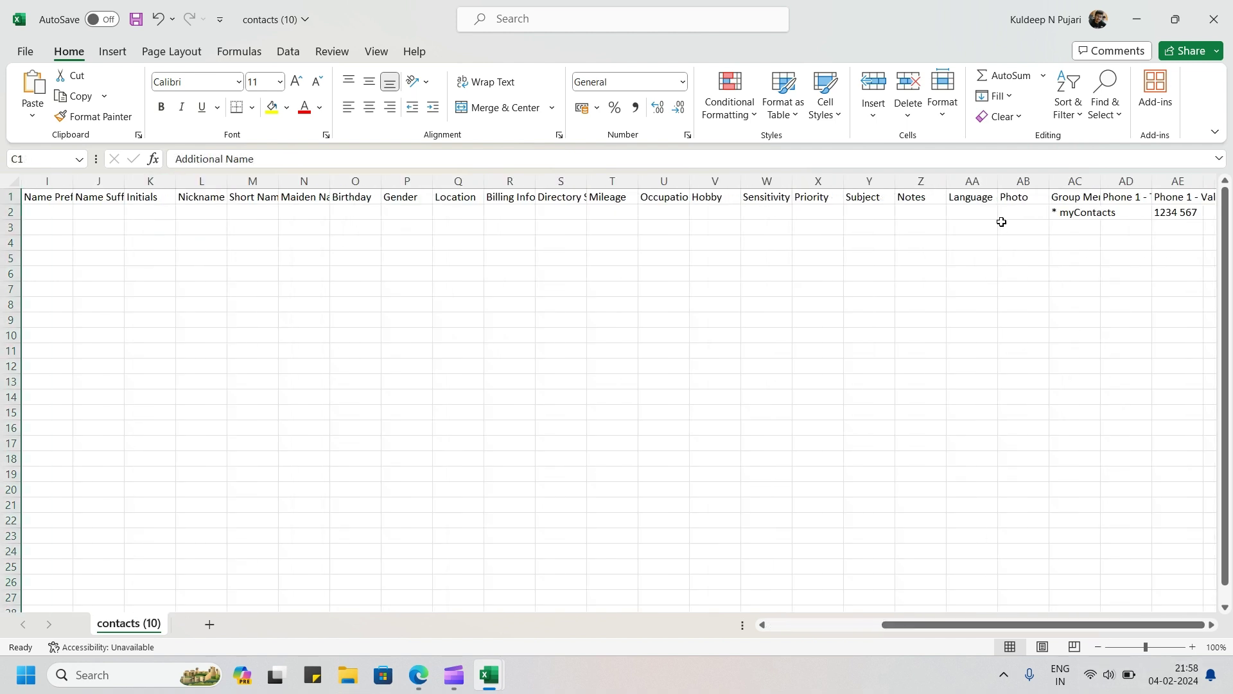
{"action": "left_click", "coordinate": [1022, 181], "text": "shift"}
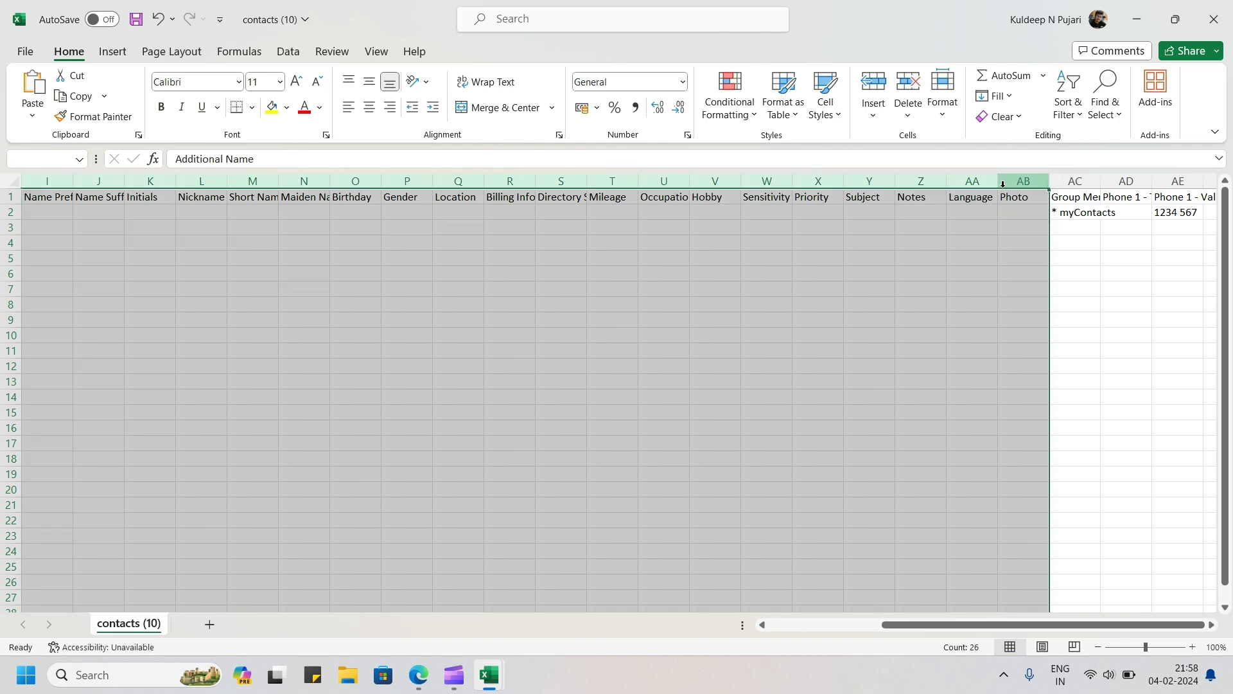
{"action": "right_click", "coordinate": [910, 272]}
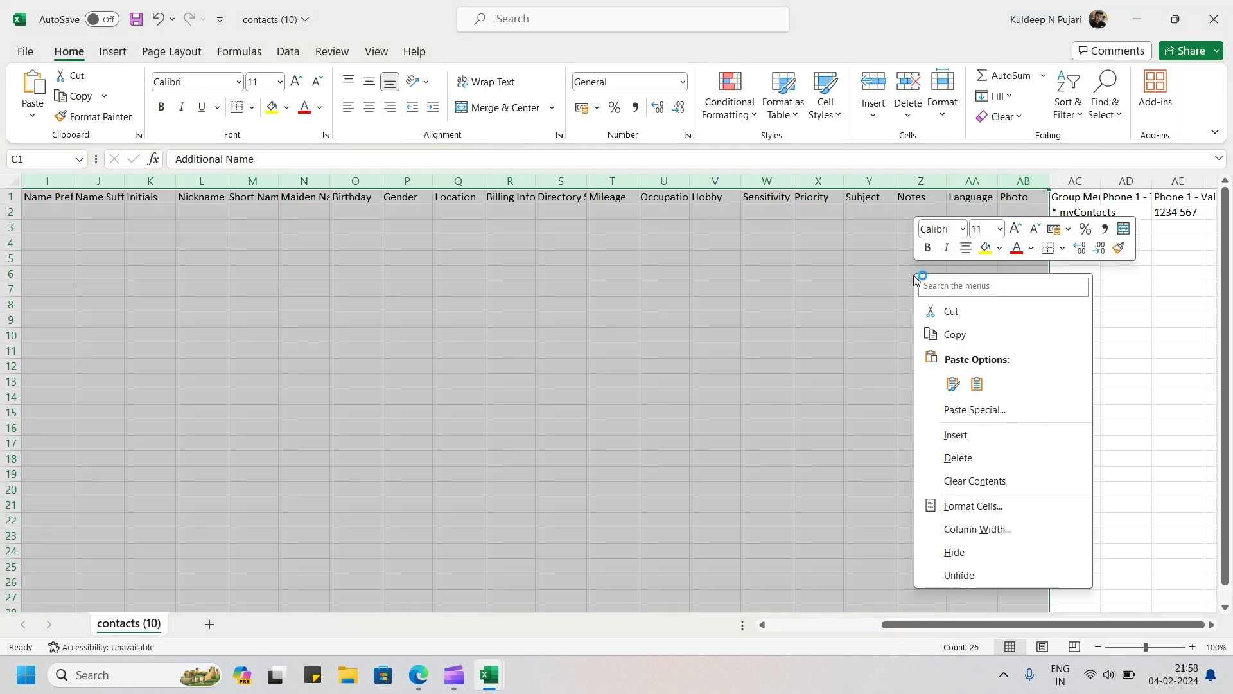
{"action": "left_click", "coordinate": [954, 552]}
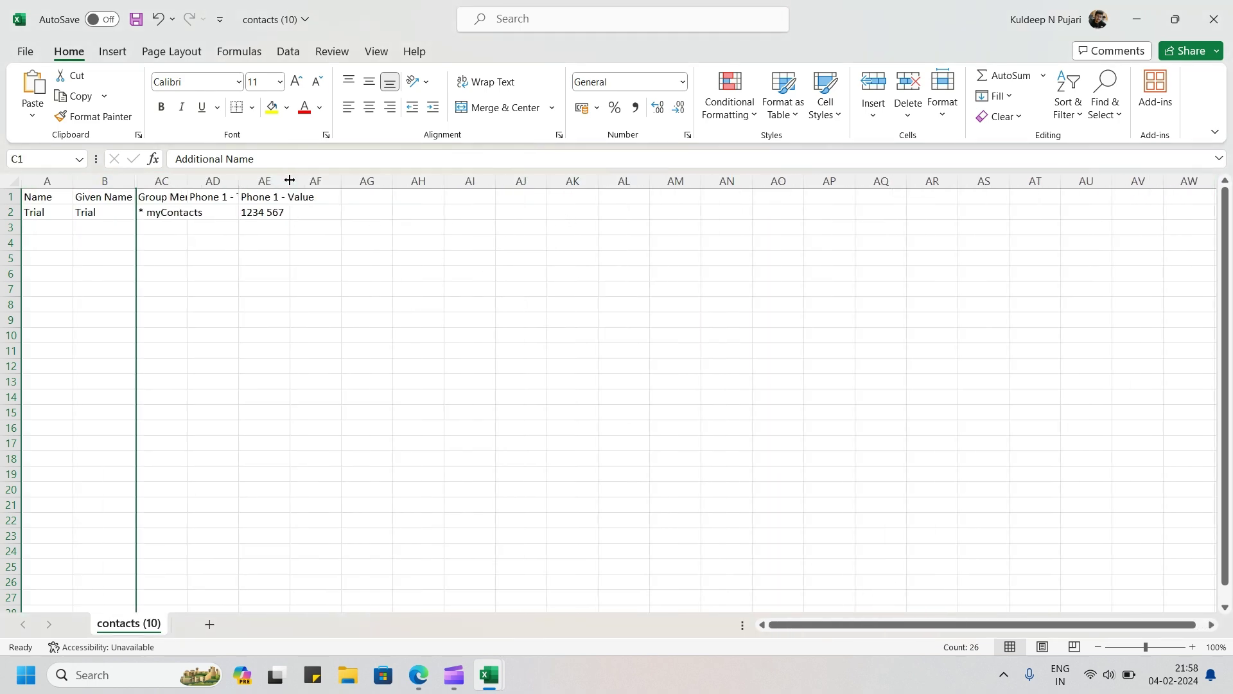
AutoFit columns AE, AD and AC to show their Phone and Group Membership headings.
{"action": "double_click", "coordinate": [289, 180]}
{"action": "double_click", "coordinate": [233, 184]}
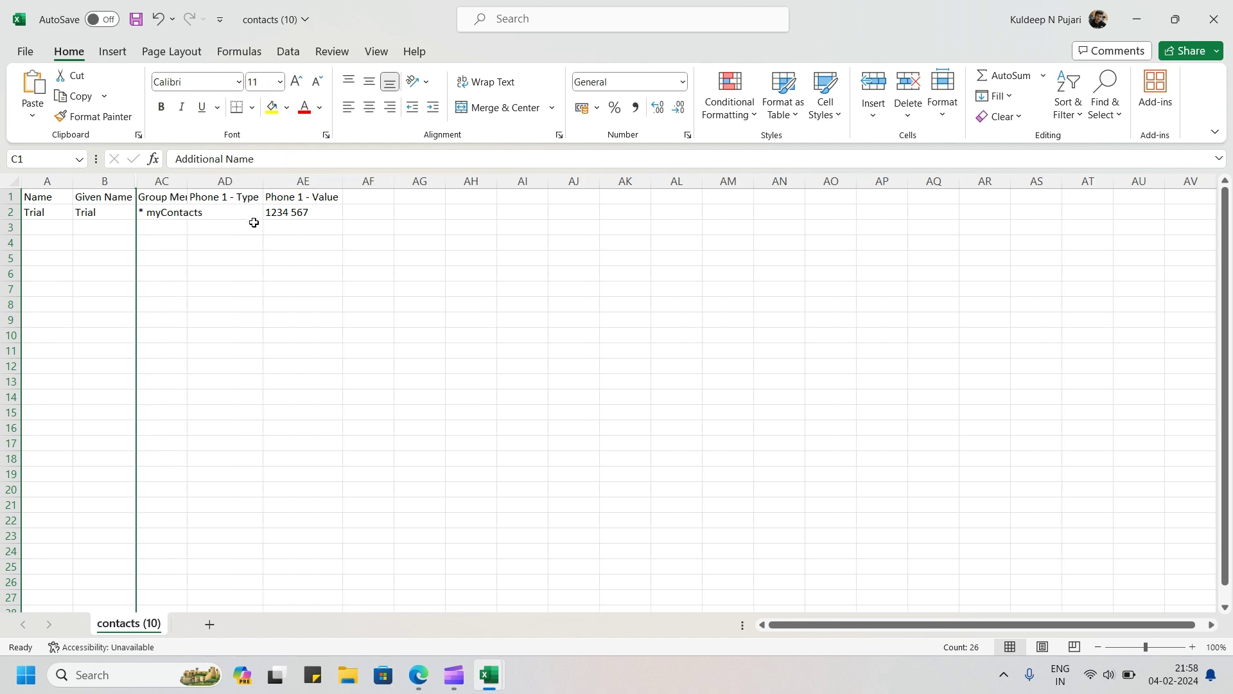
{"action": "double_click", "coordinate": [186, 181]}
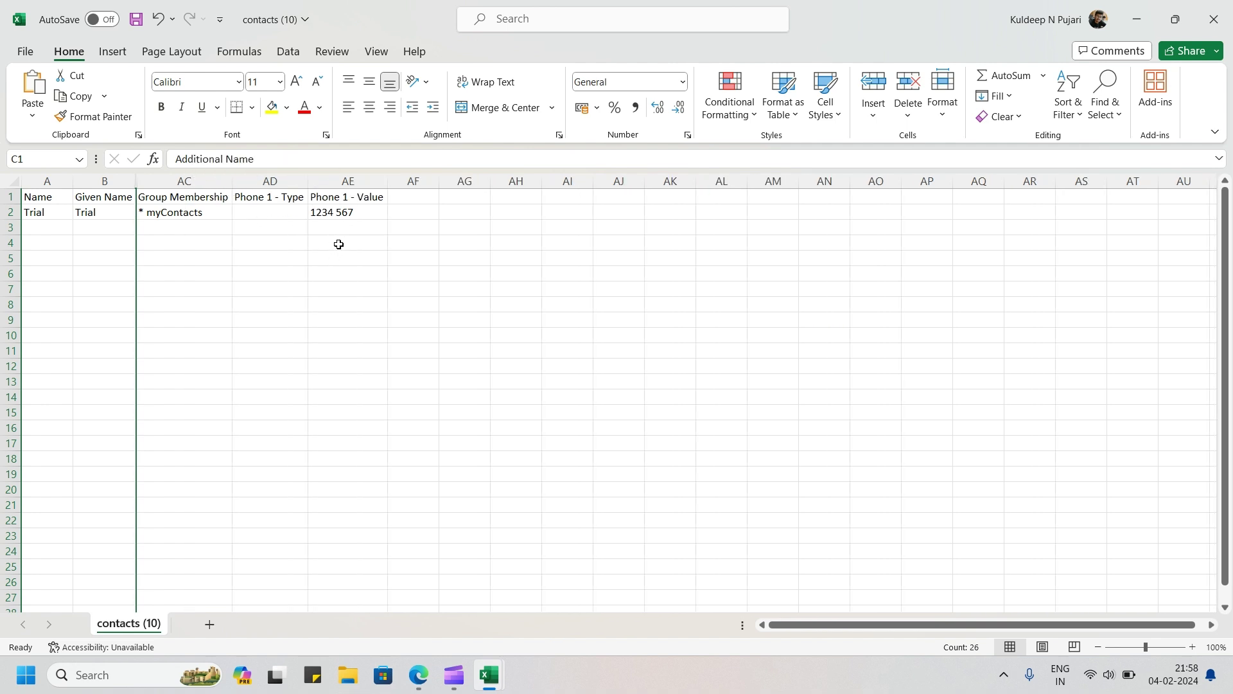
{"action": "left_click", "coordinate": [57, 224]}
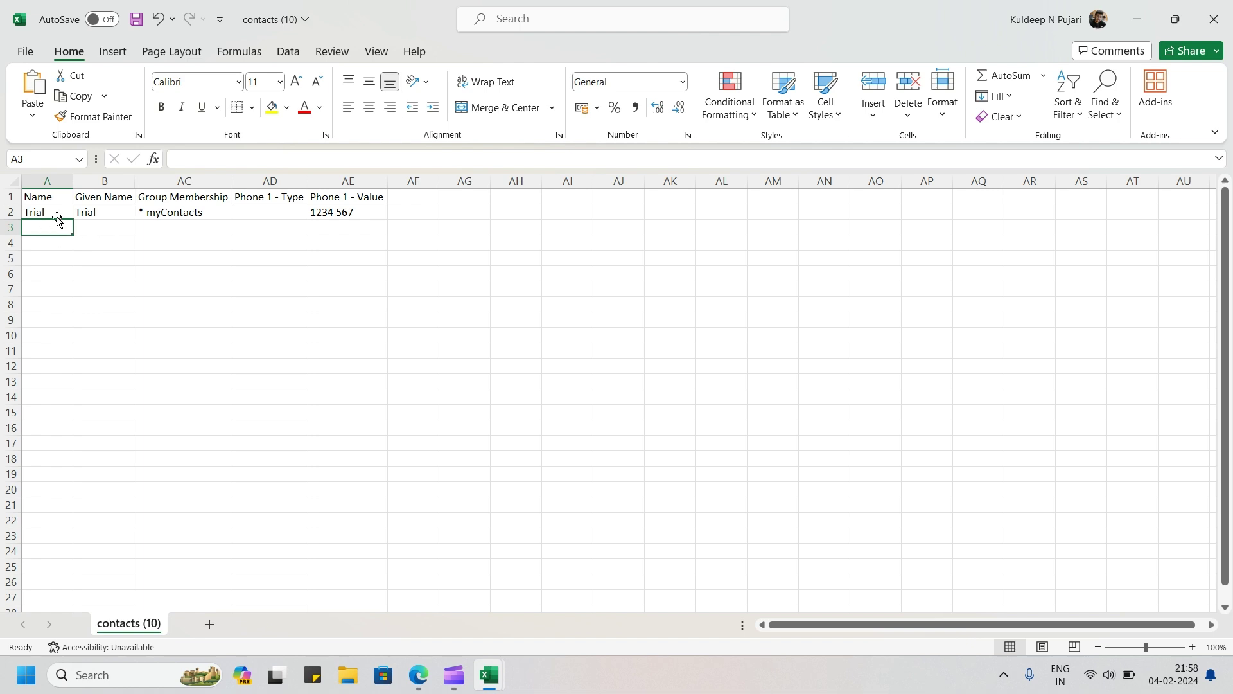
Copy the ten names from Book1 B4:B13 into the contacts Name column at A3.
{"action": "left_click", "coordinate": [488, 675]}
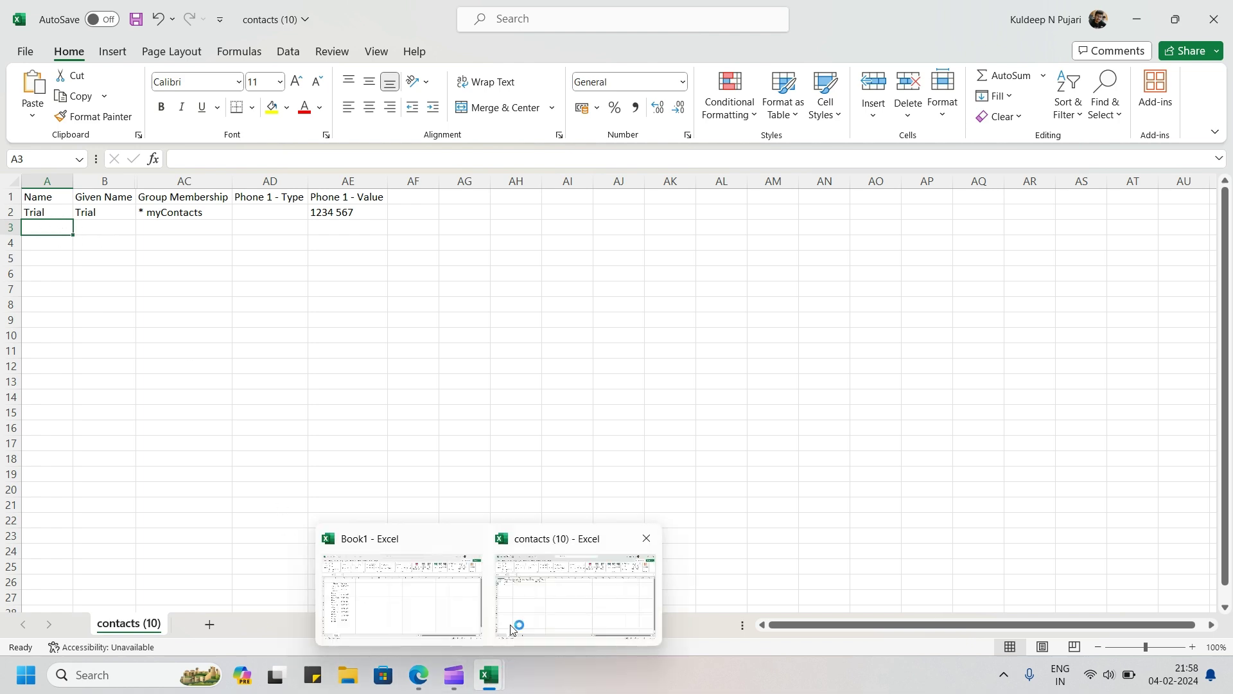
{"action": "left_click", "coordinate": [401, 592]}
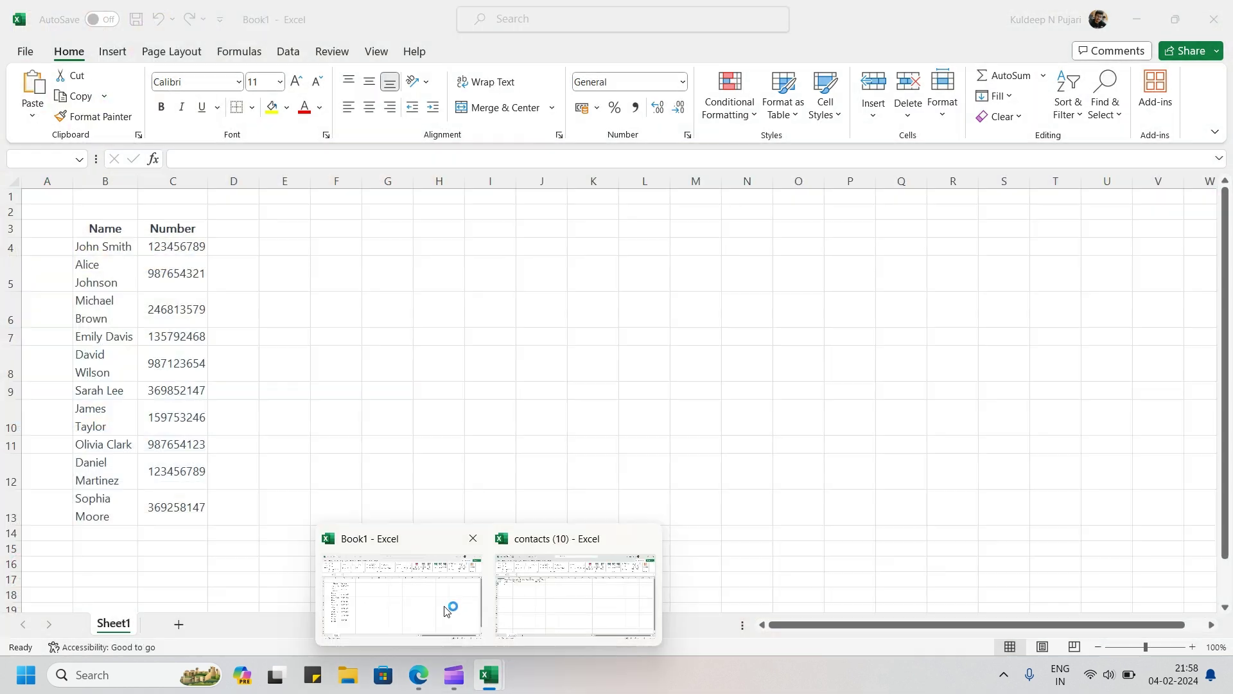
{"action": "left_click", "coordinate": [111, 247]}
{"action": "left_click", "coordinate": [125, 498], "text": "shift"}
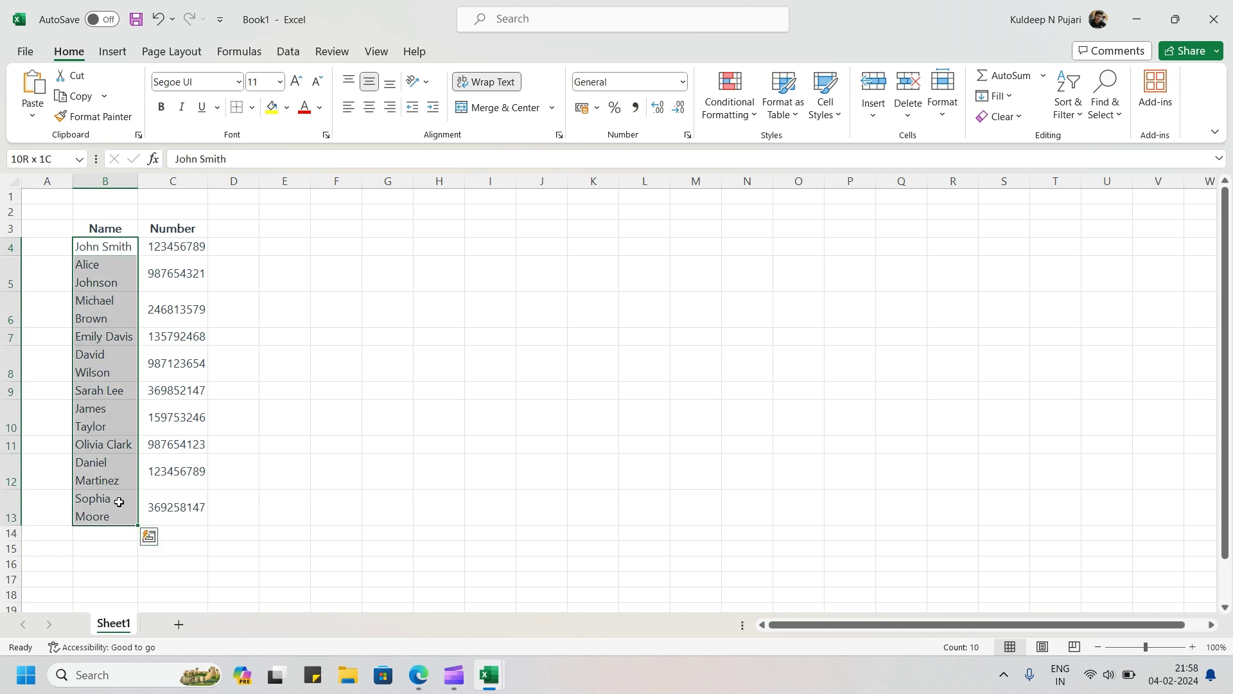
{"action": "key", "text": "ctrl+c"}
{"action": "mouse_move", "coordinate": [488, 675]}
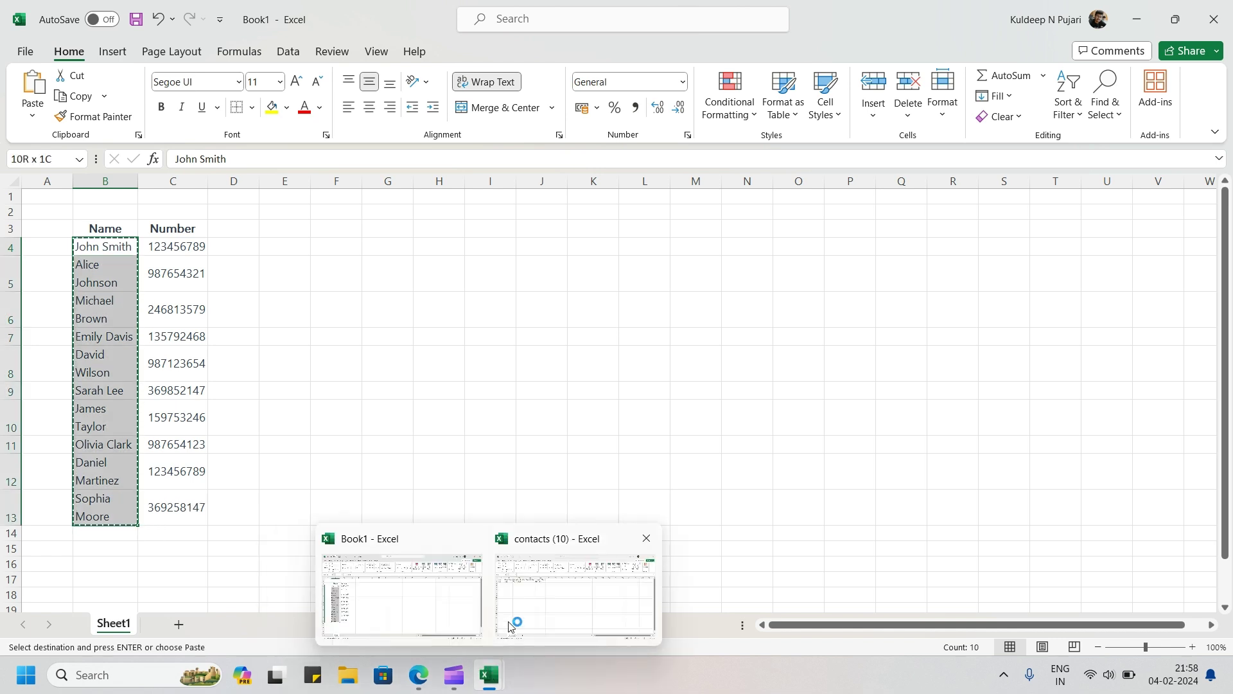
{"action": "left_click", "coordinate": [574, 593]}
{"action": "key", "text": "ctrl+v"}
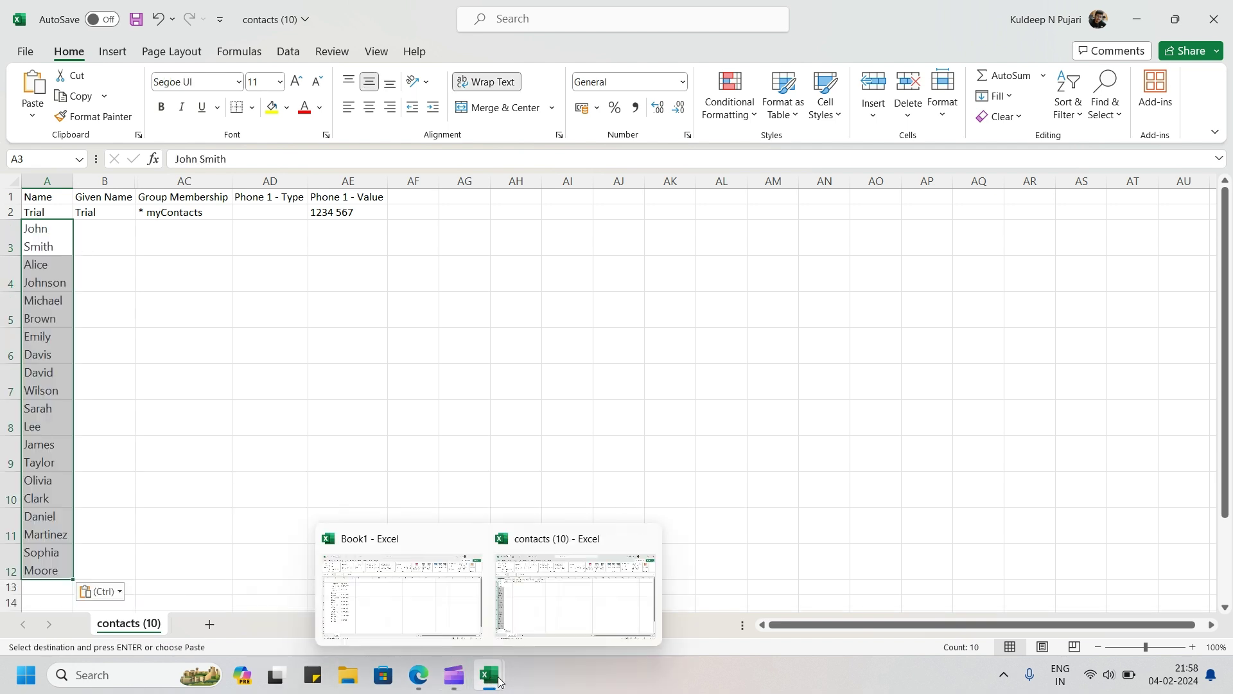
Copy the ten phone numbers from Book1 C4:C13 into Phone 1 - Value at AE3.
{"action": "left_click", "coordinate": [455, 620]}
{"action": "left_click", "coordinate": [176, 246]}
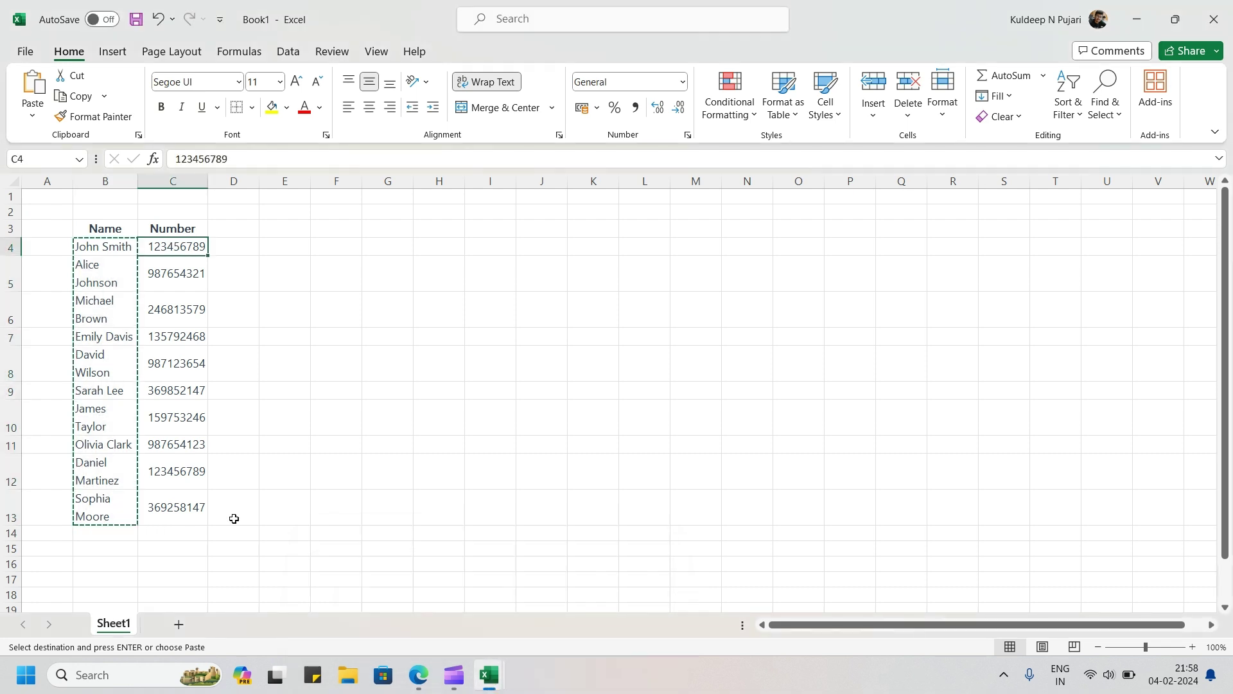
{"action": "left_click", "coordinate": [200, 513], "text": "shift"}
{"action": "key", "text": "ctrl+c"}
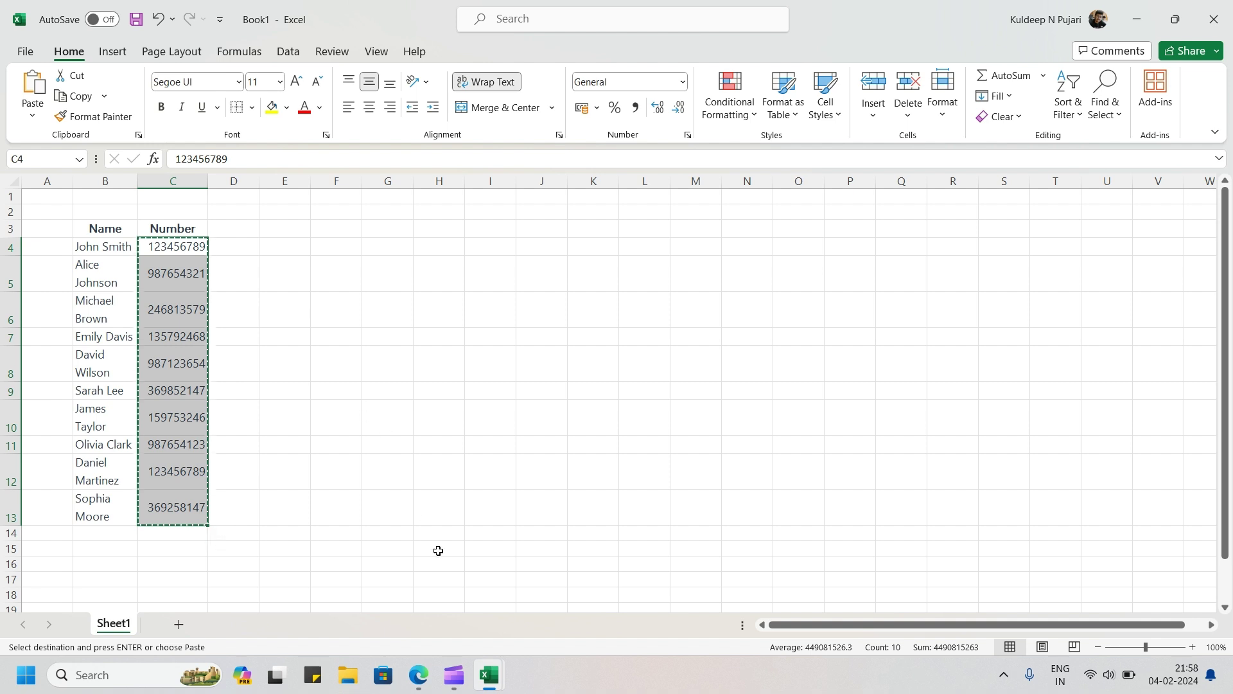
{"action": "left_click", "coordinate": [491, 674]}
{"action": "left_click", "coordinate": [591, 607]}
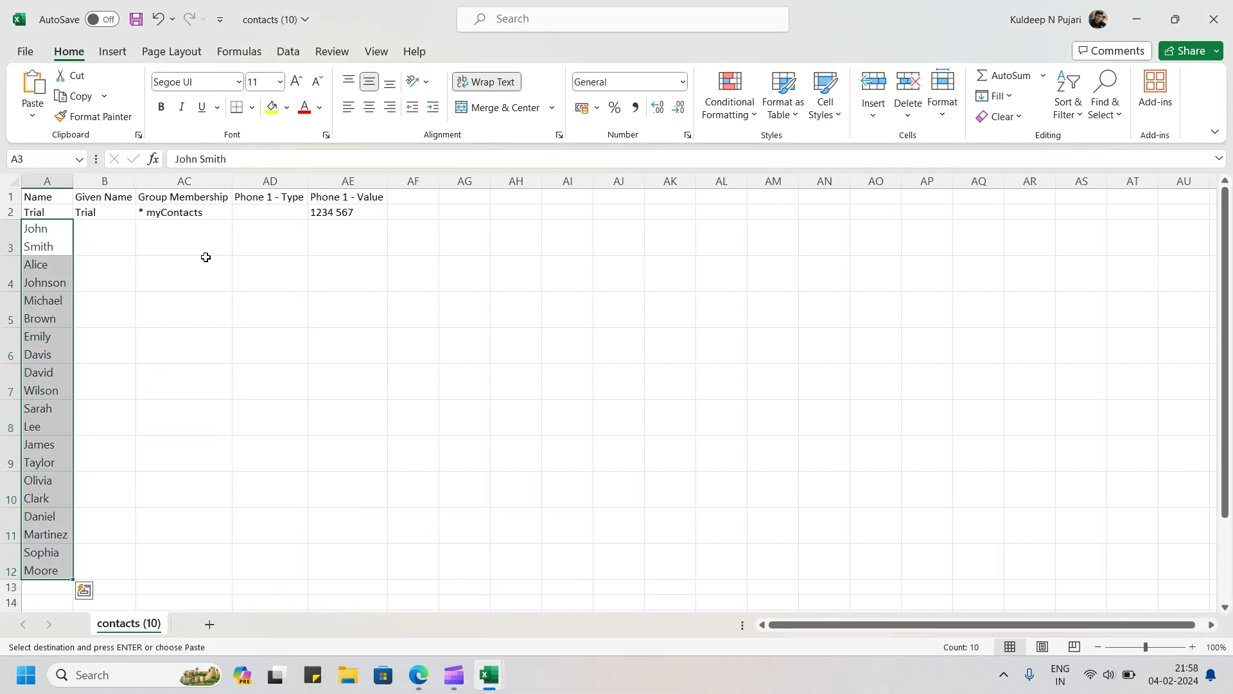
{"action": "left_click", "coordinate": [343, 251]}
{"action": "key", "text": "ctrl+v"}
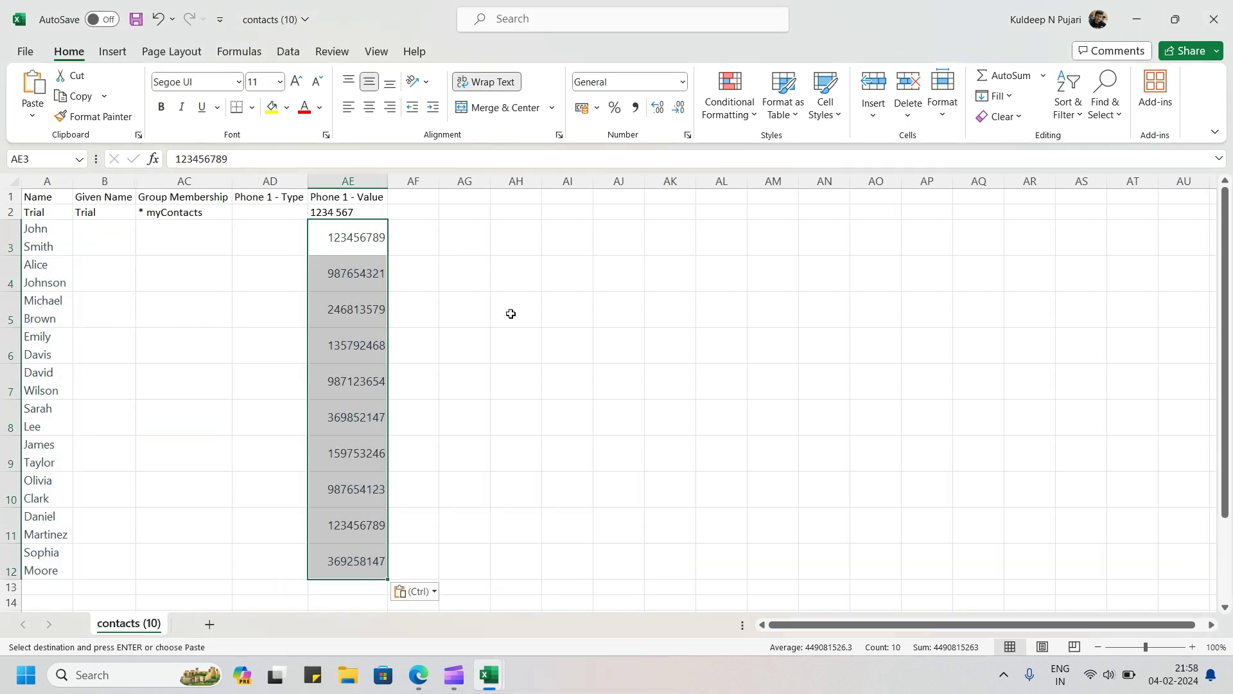
{"action": "left_click", "coordinate": [114, 251]}
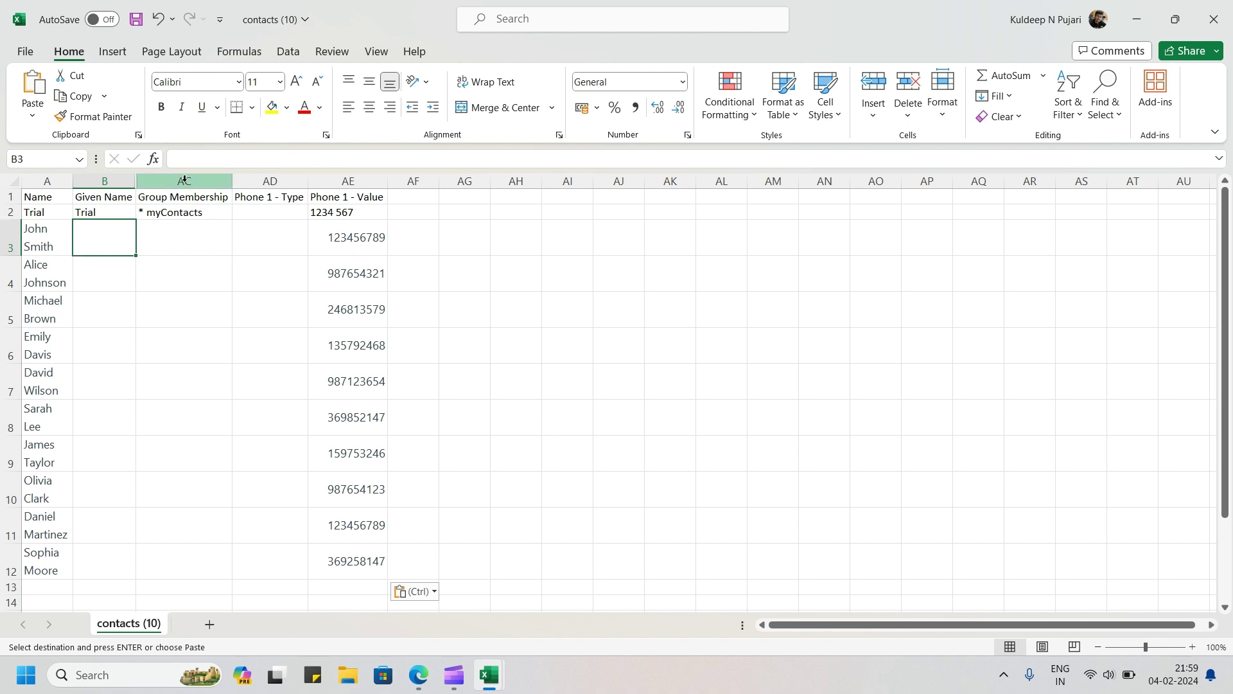
Enter =concat("ABC - ",A3) in B3 so it shows ABC - John Smith.
{"action": "left_click", "coordinate": [189, 159]}
{"action": "type", "text": "="}
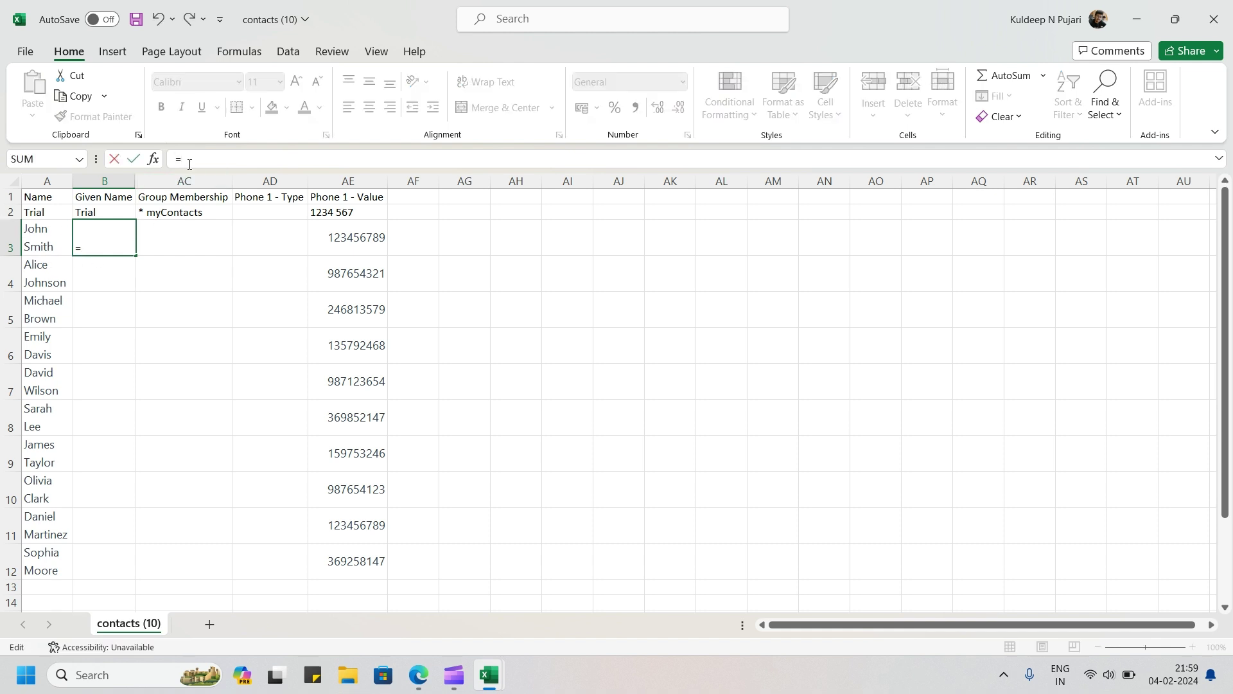
{"action": "type", "text": "concat"}
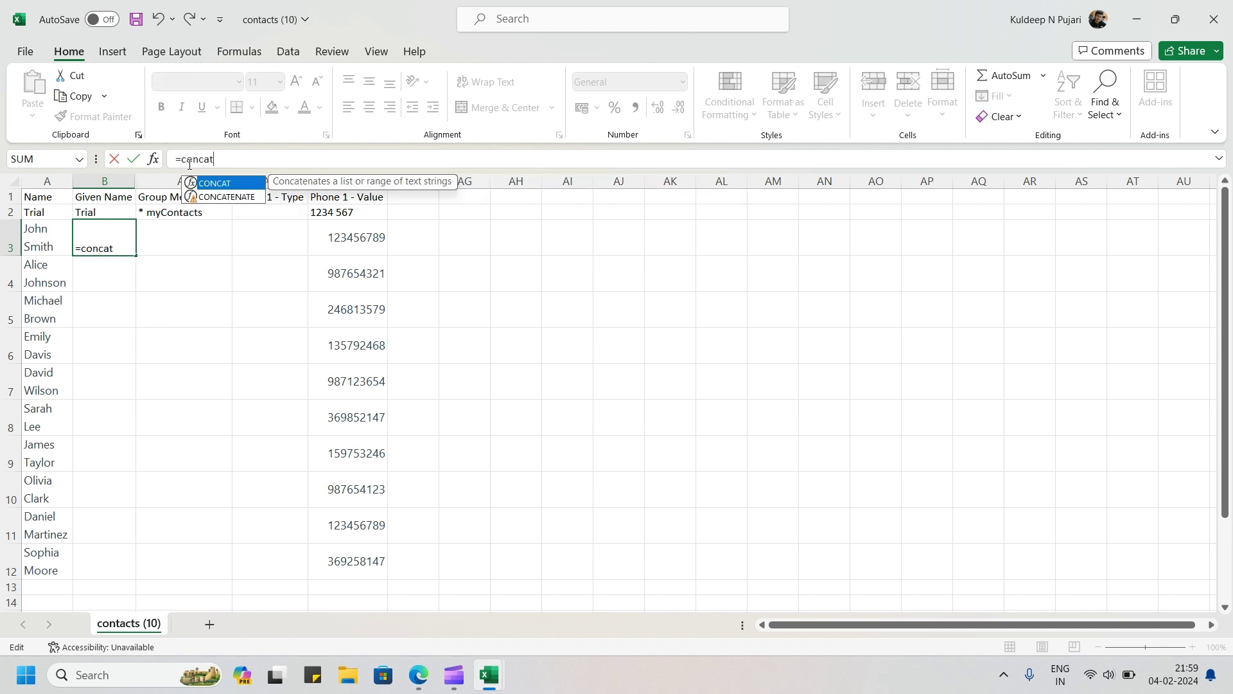
{"action": "type", "text": "("}
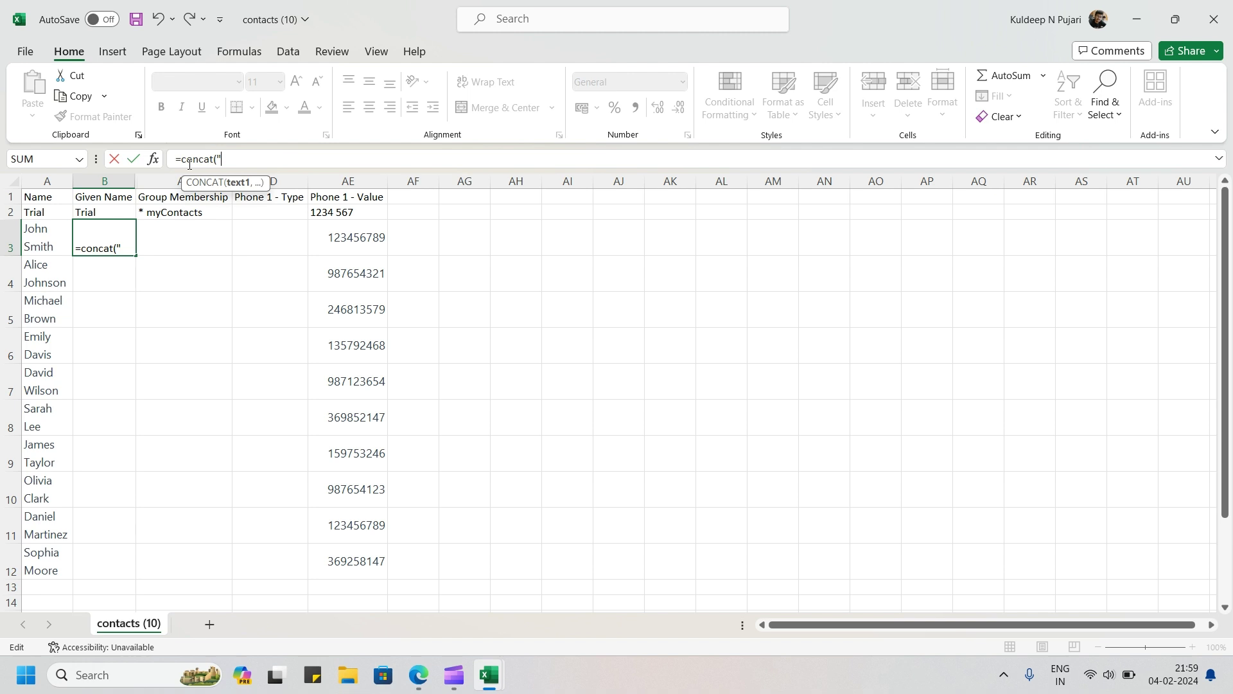
{"action": "type", "text": "C -"}
{"action": "type", "text": ","}
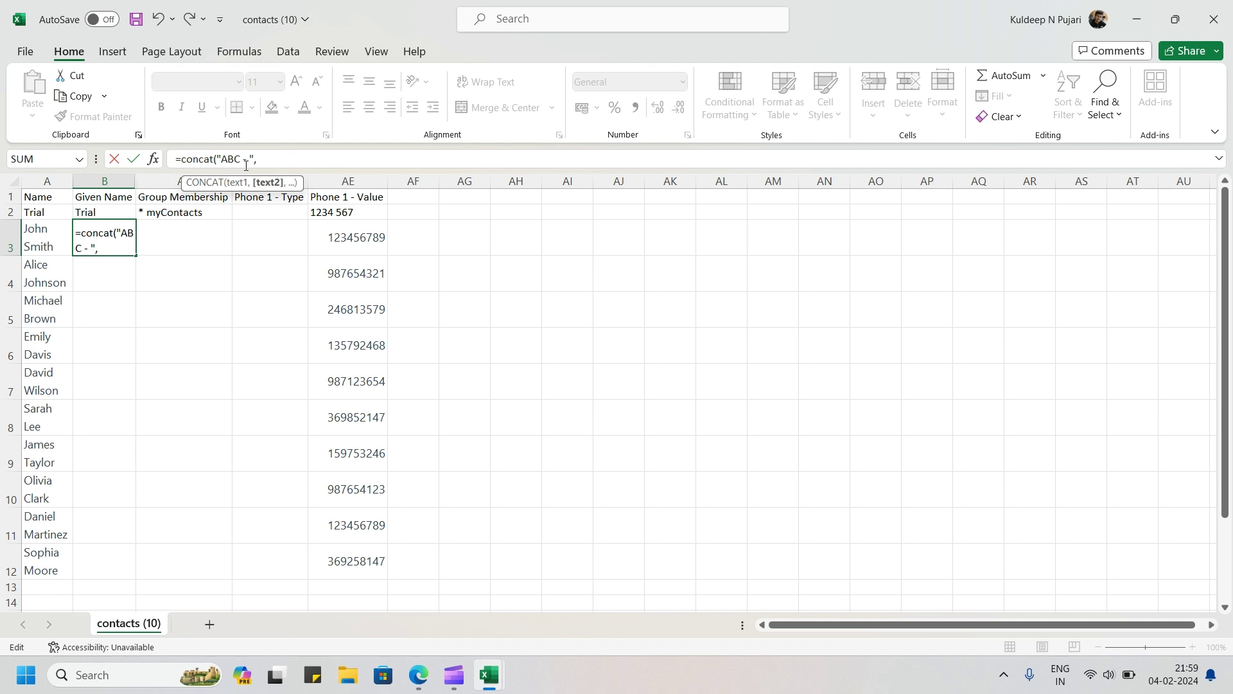
{"action": "left_click", "coordinate": [48, 238]}
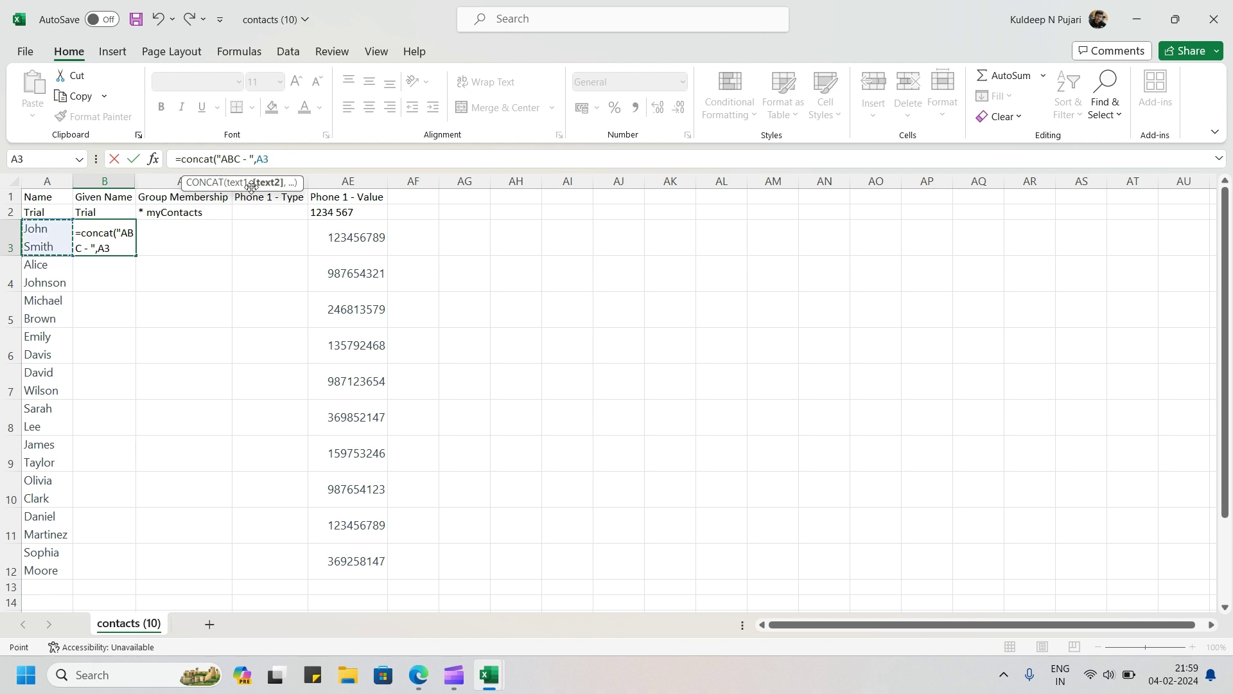
{"action": "type", "text": ")"}
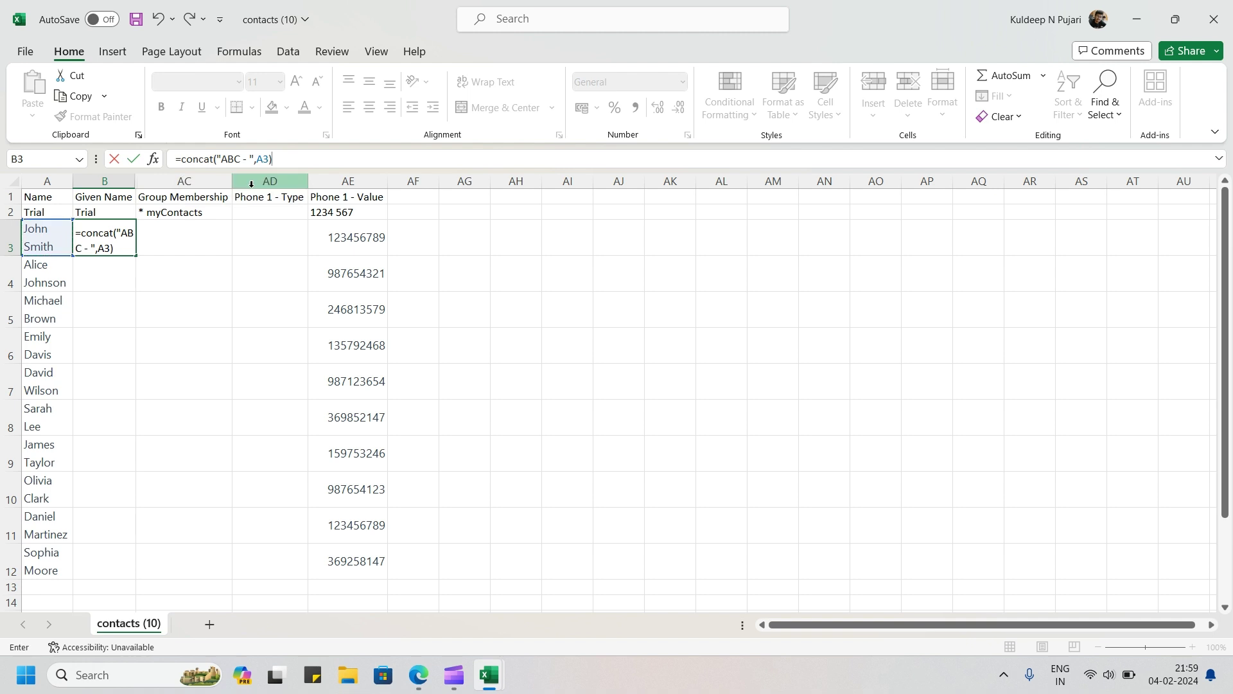
{"action": "key", "text": "Return"}
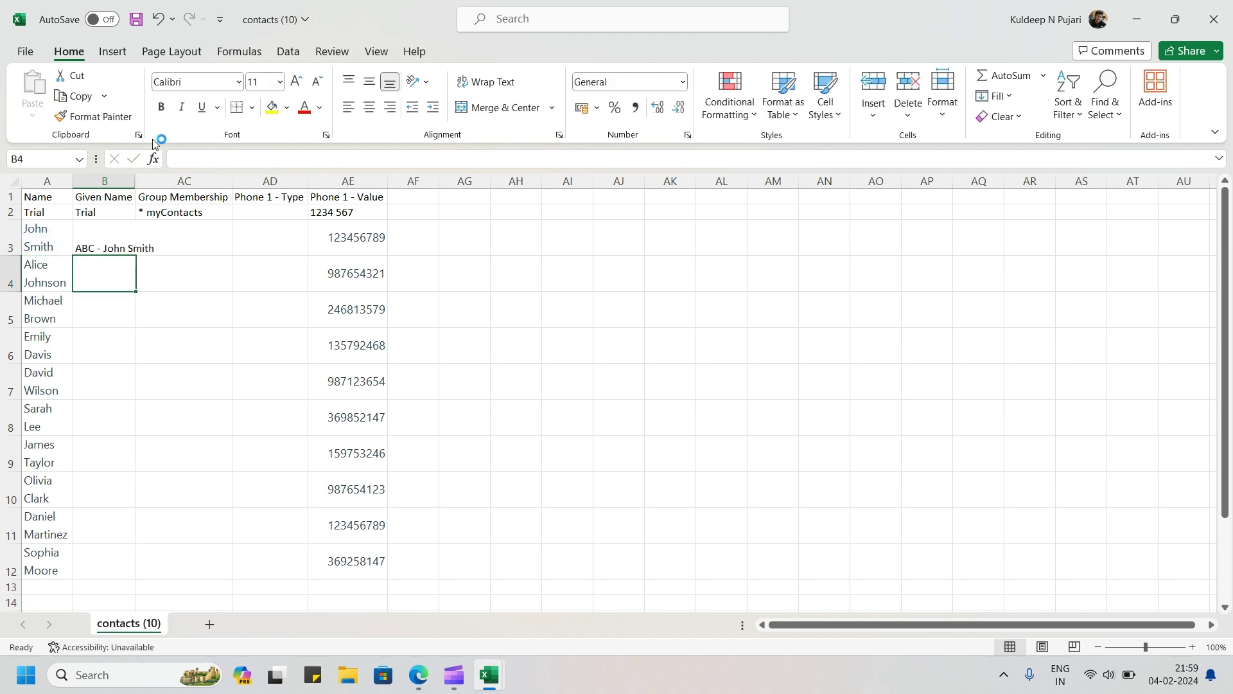
Widen Given Name and fill the ABC prefix formula down for all ten contacts.
{"action": "double_click", "coordinate": [138, 181]}
{"action": "left_click", "coordinate": [122, 237]}
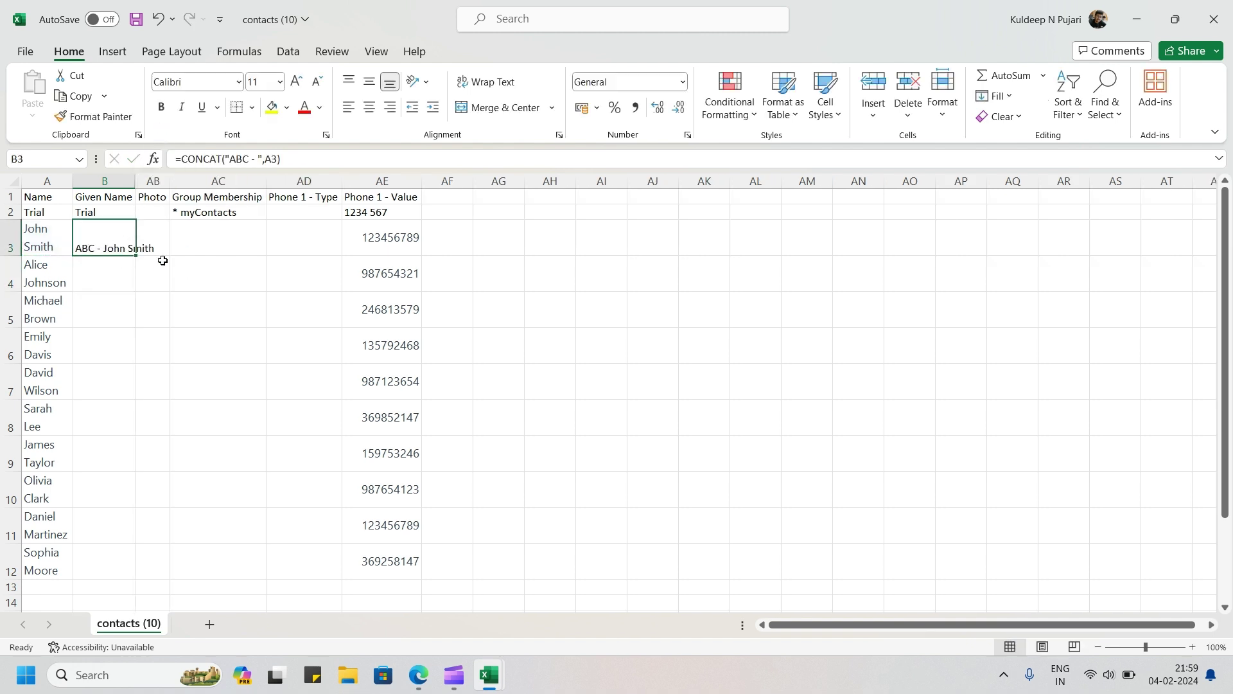
{"action": "double_click", "coordinate": [137, 181]}
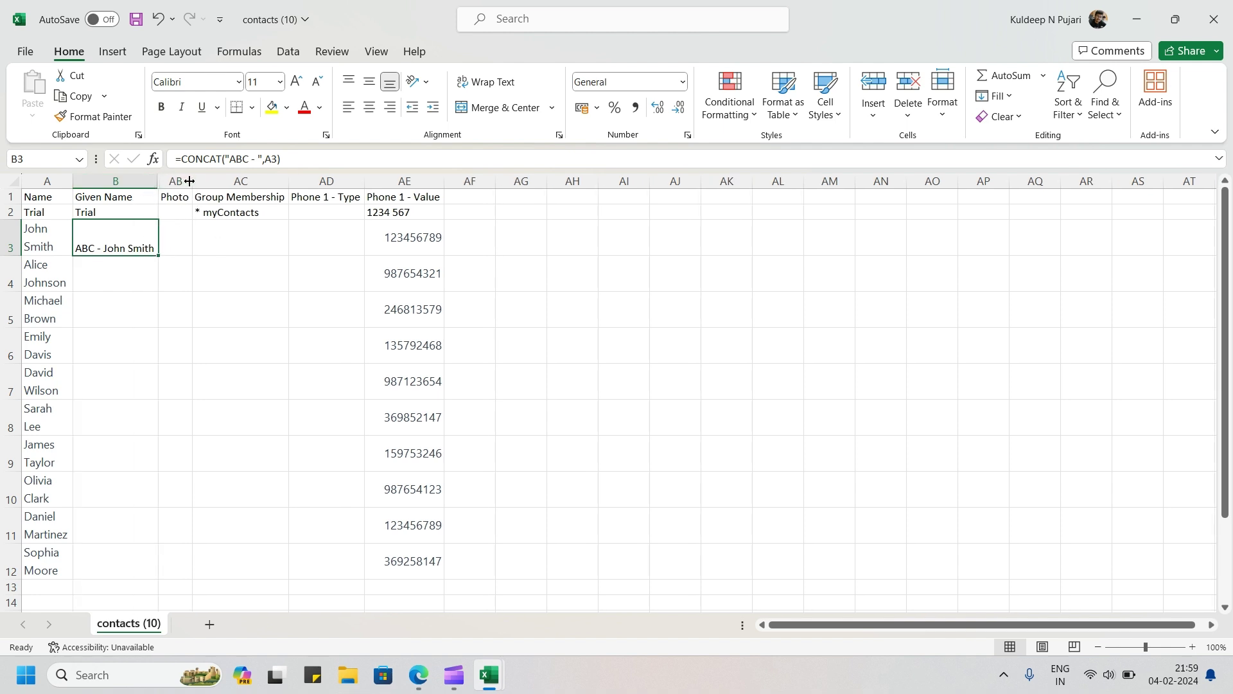
{"action": "left_click_drag", "start_coordinate": [190, 181], "coordinate": [164, 181]}
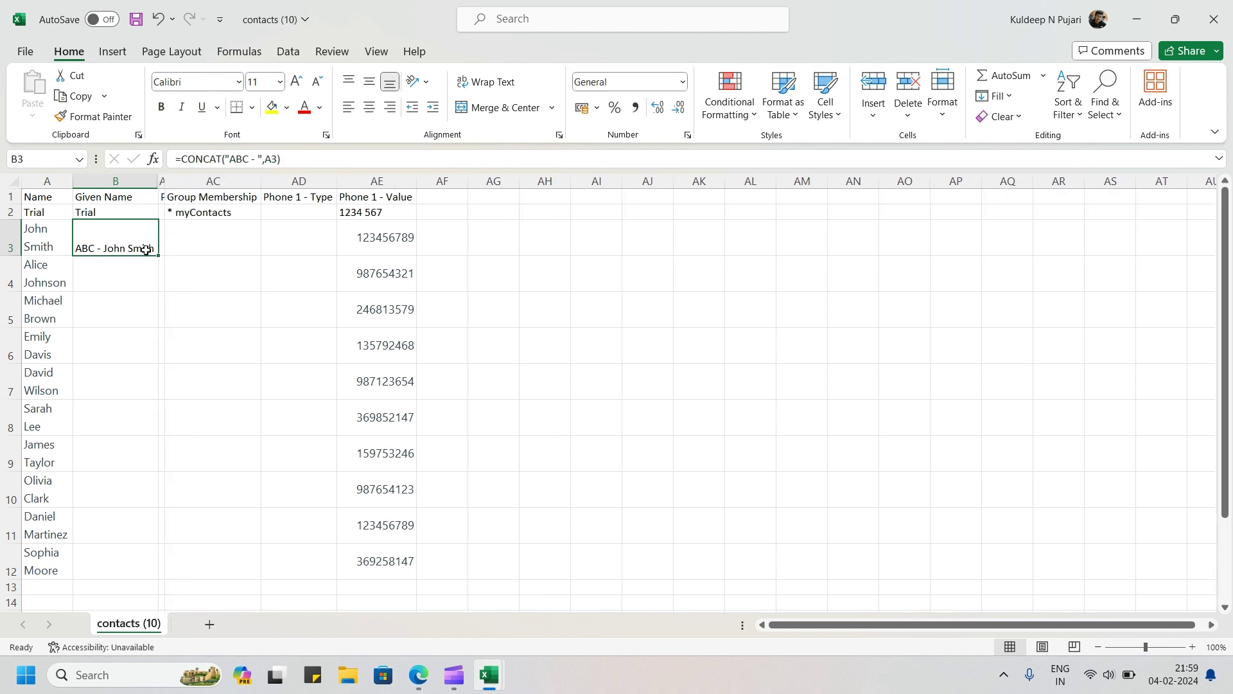
{"action": "left_click_drag", "start_coordinate": [161, 253], "coordinate": [160, 573]}
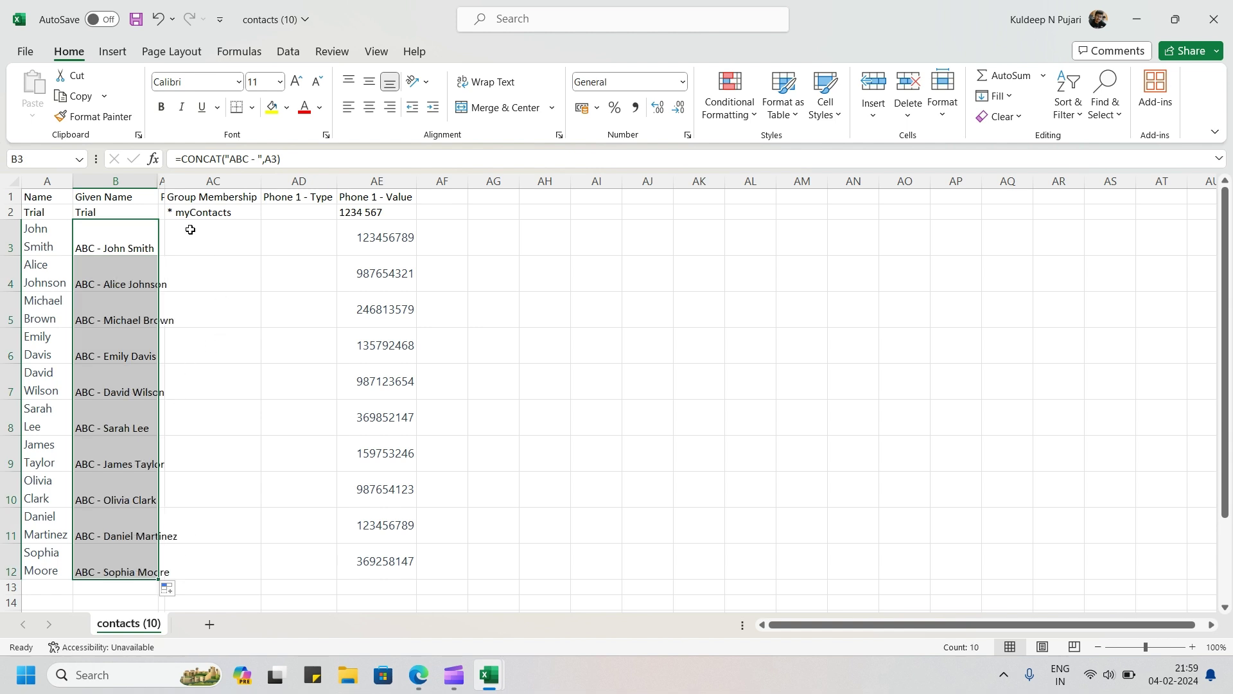
AutoFit Given Name, narrow column AA, and save the contacts workbook.
{"action": "double_click", "coordinate": [159, 181]}
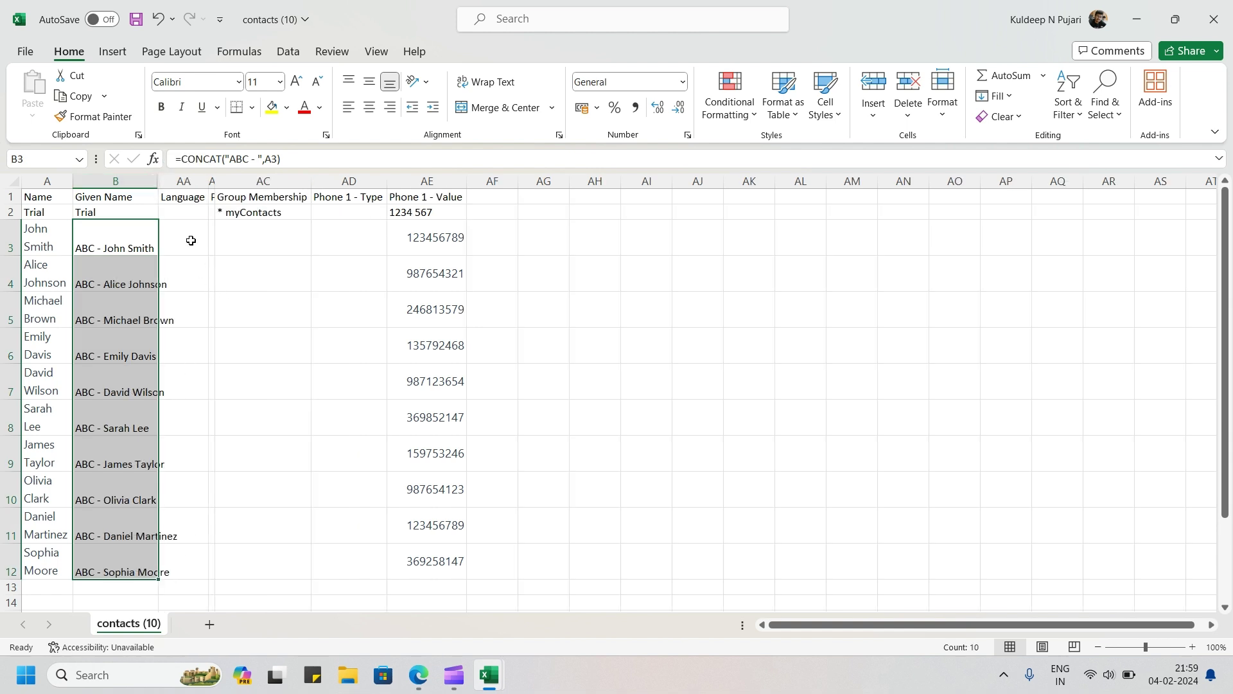
{"action": "double_click", "coordinate": [155, 182]}
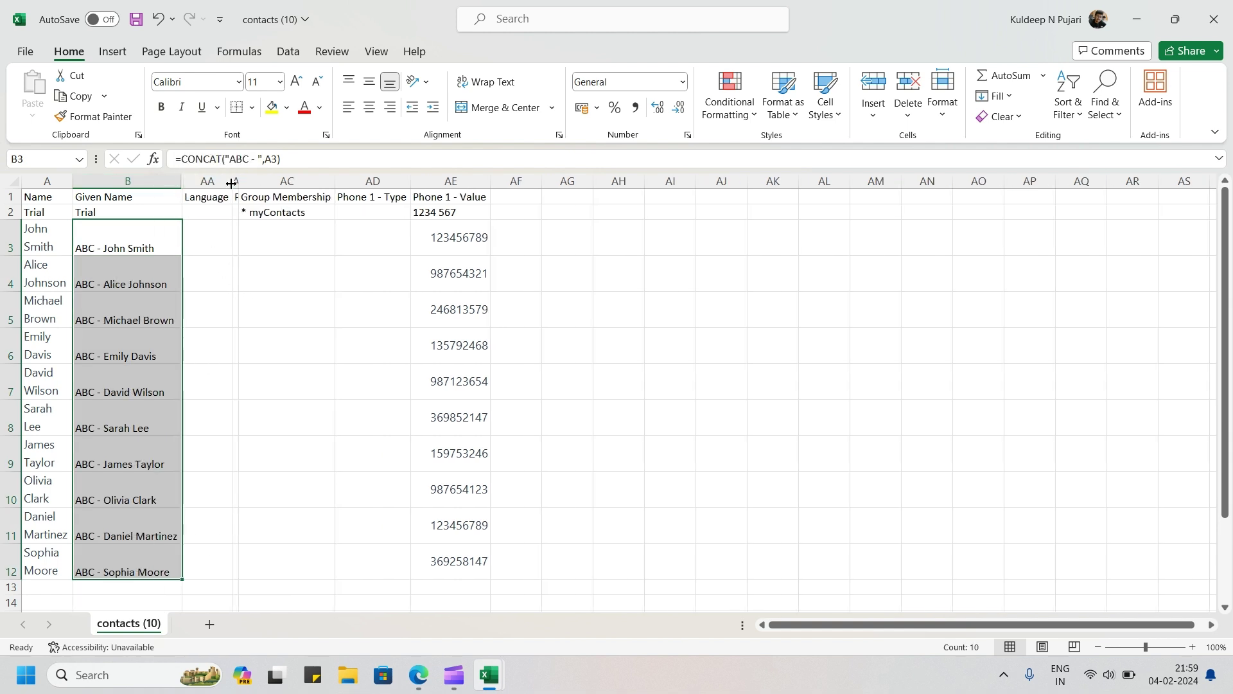
{"action": "left_click_drag", "start_coordinate": [233, 181], "coordinate": [195, 183]}
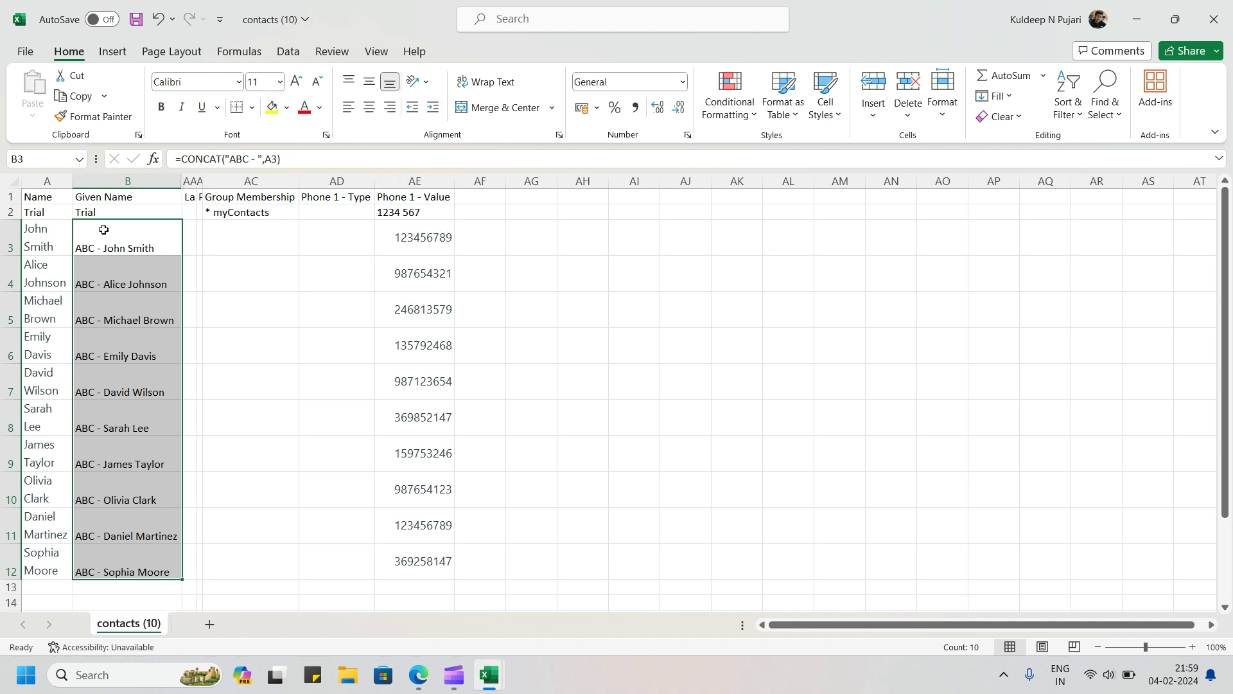
{"action": "left_click", "coordinate": [568, 378]}
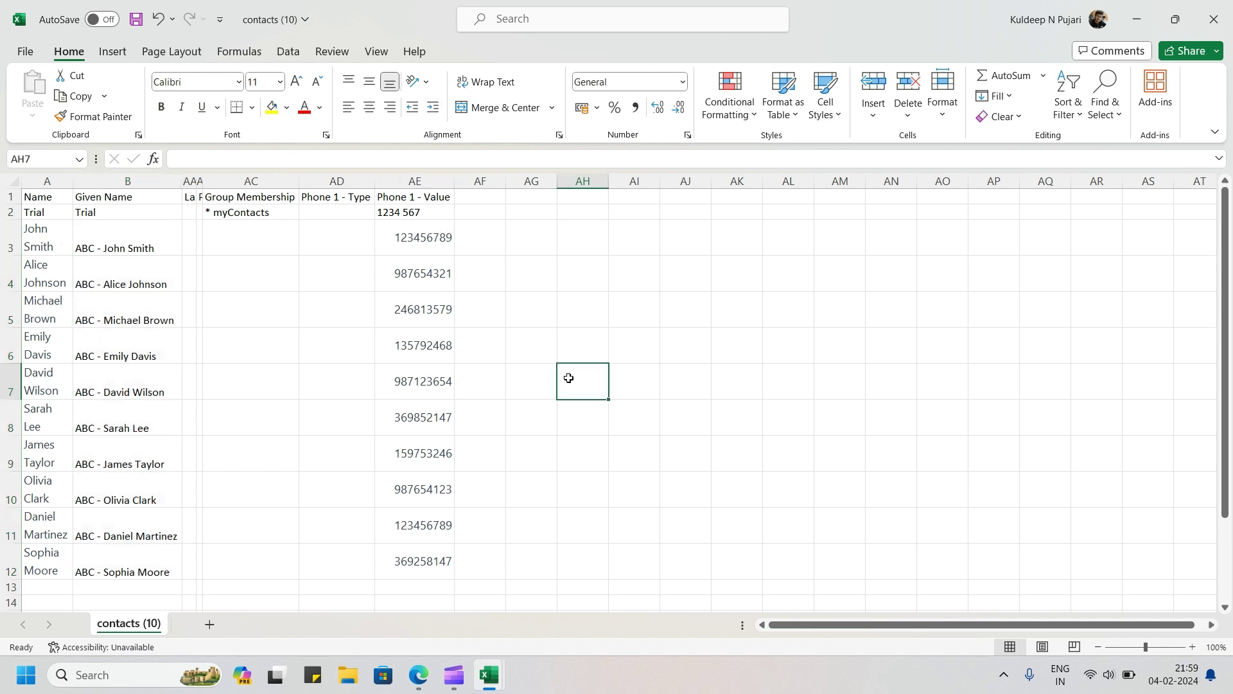
{"action": "key", "text": "ctrl+s"}
Start a Google Contacts import and create the new label LABEL for it.
{"action": "left_click", "coordinate": [419, 675]}
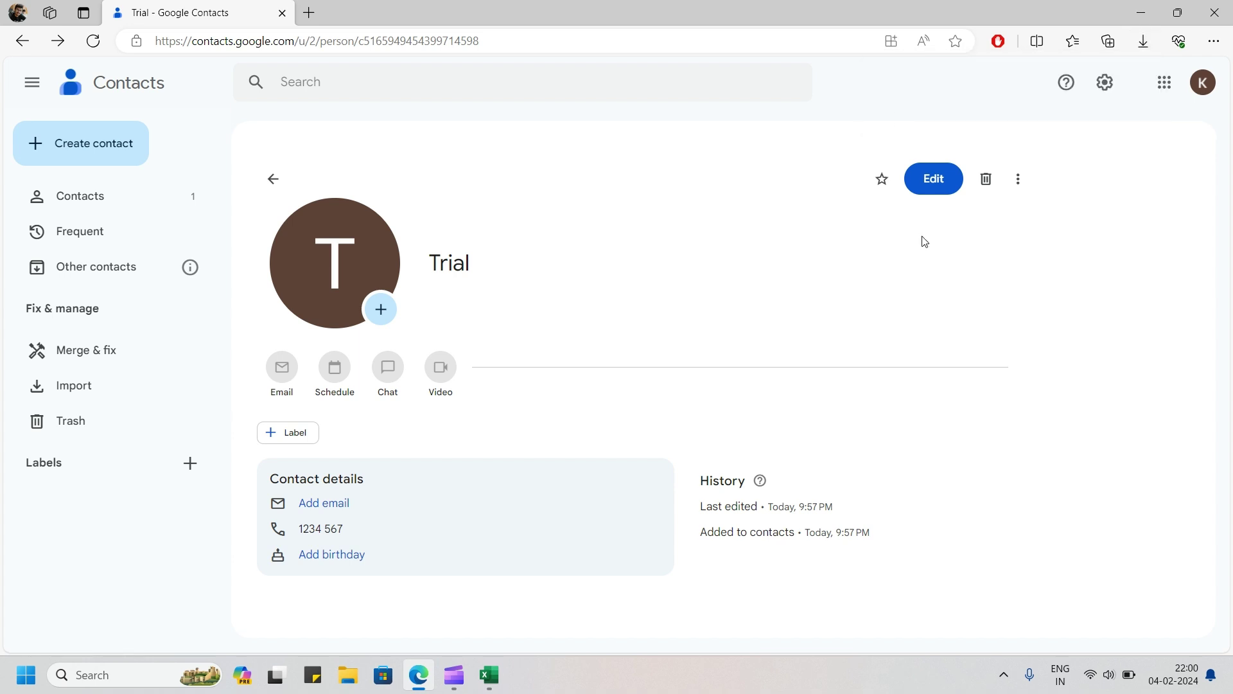
{"action": "left_click", "coordinate": [74, 386]}
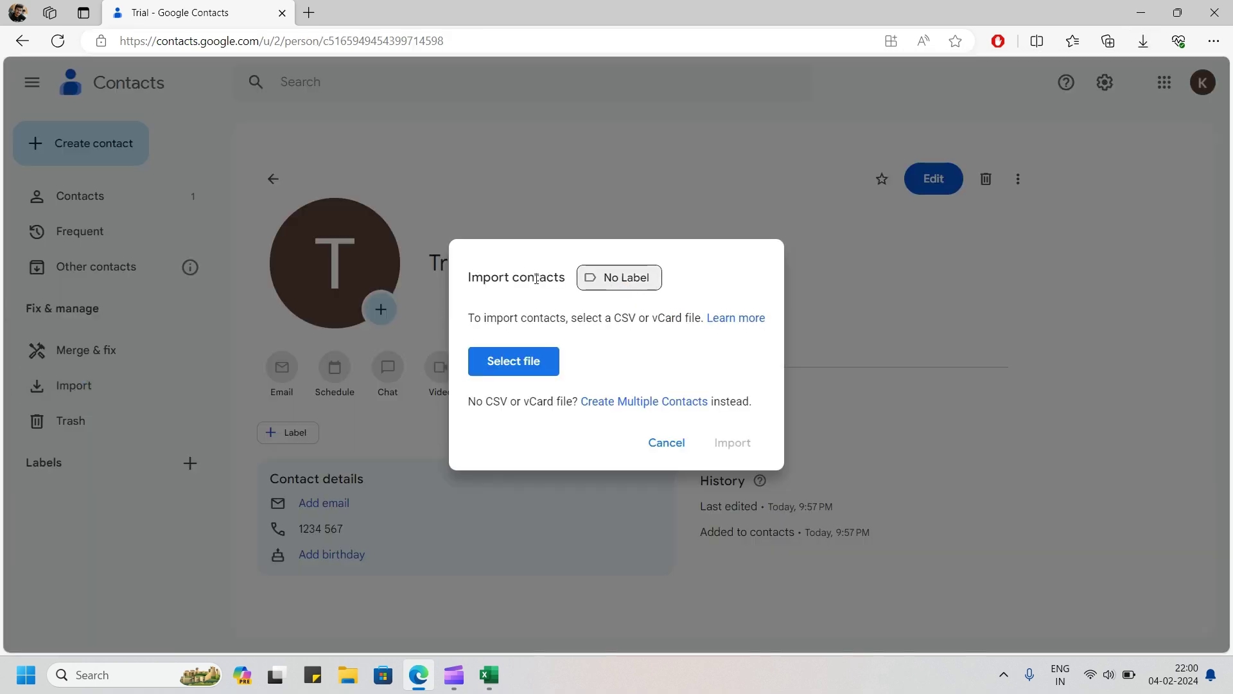
{"action": "left_click", "coordinate": [620, 278]}
{"action": "left_click", "coordinate": [636, 311]}
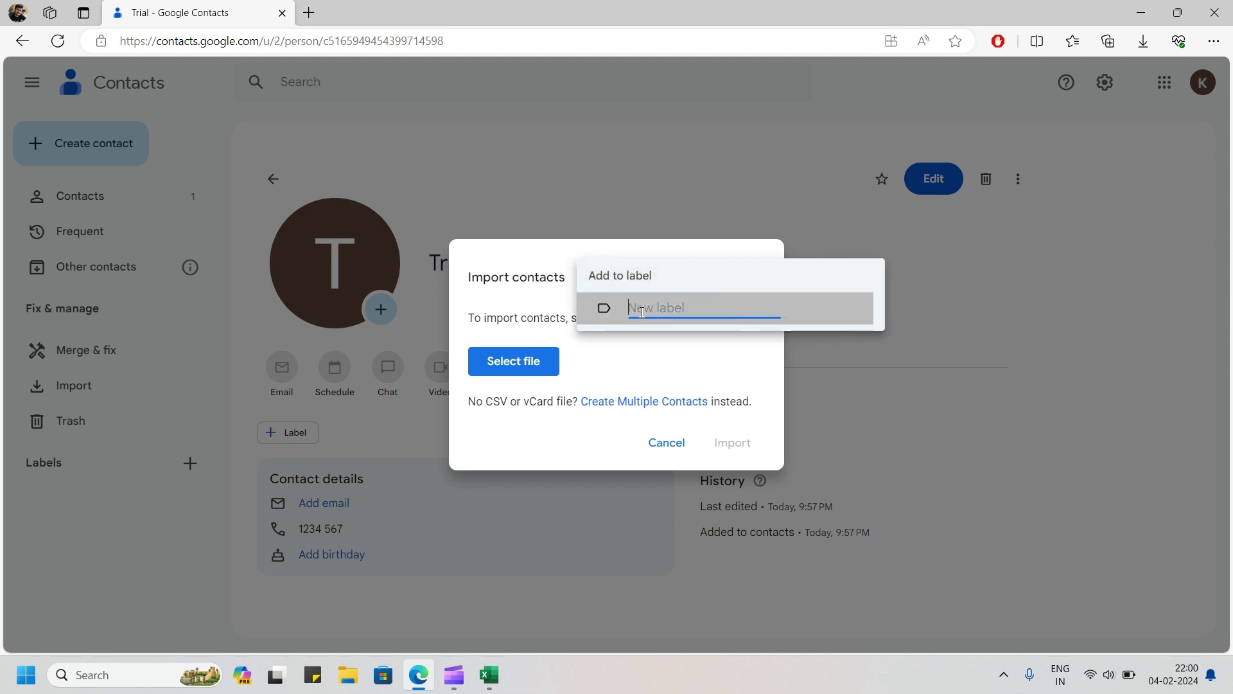
{"action": "type", "text": "A"}
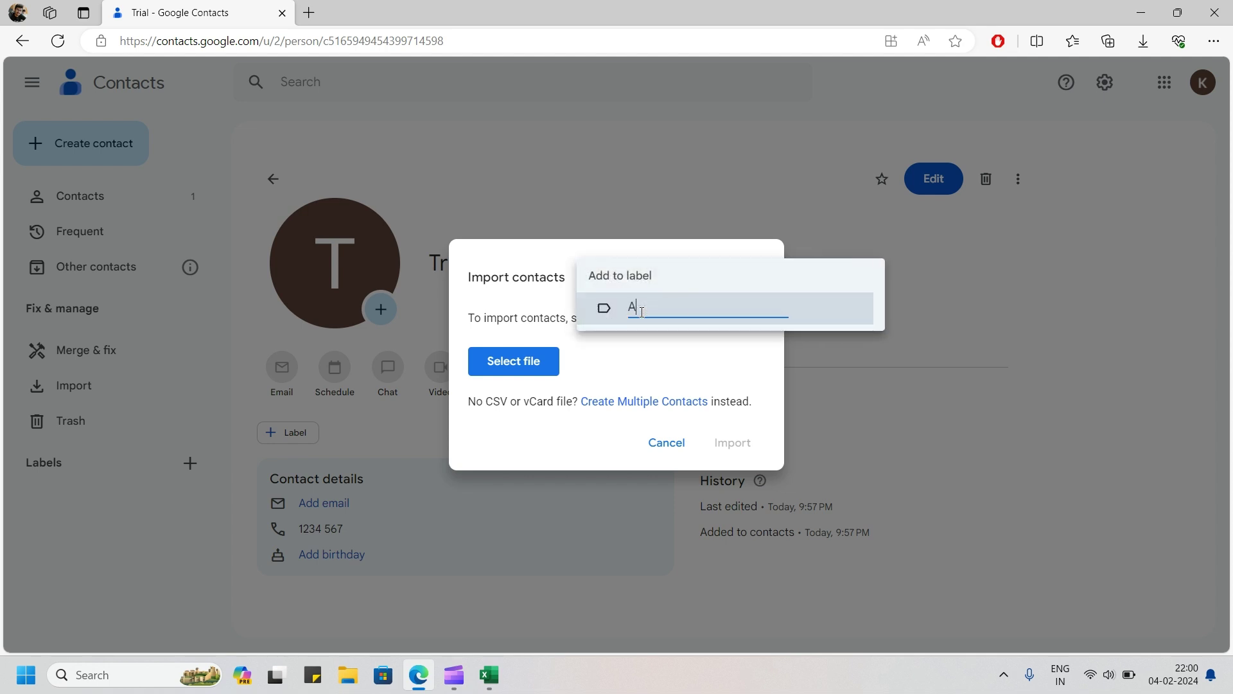
{"action": "key", "text": "BackSpace"}
{"action": "type", "text": "LABEL"}
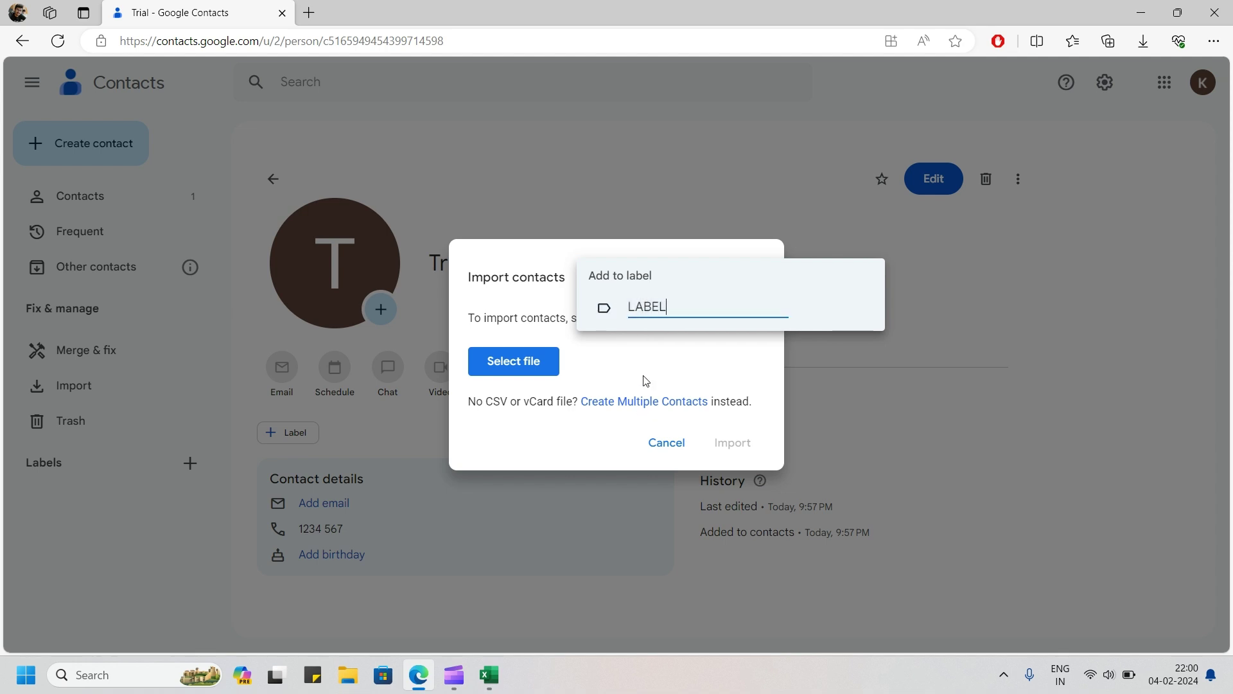
{"action": "key", "text": "Return"}
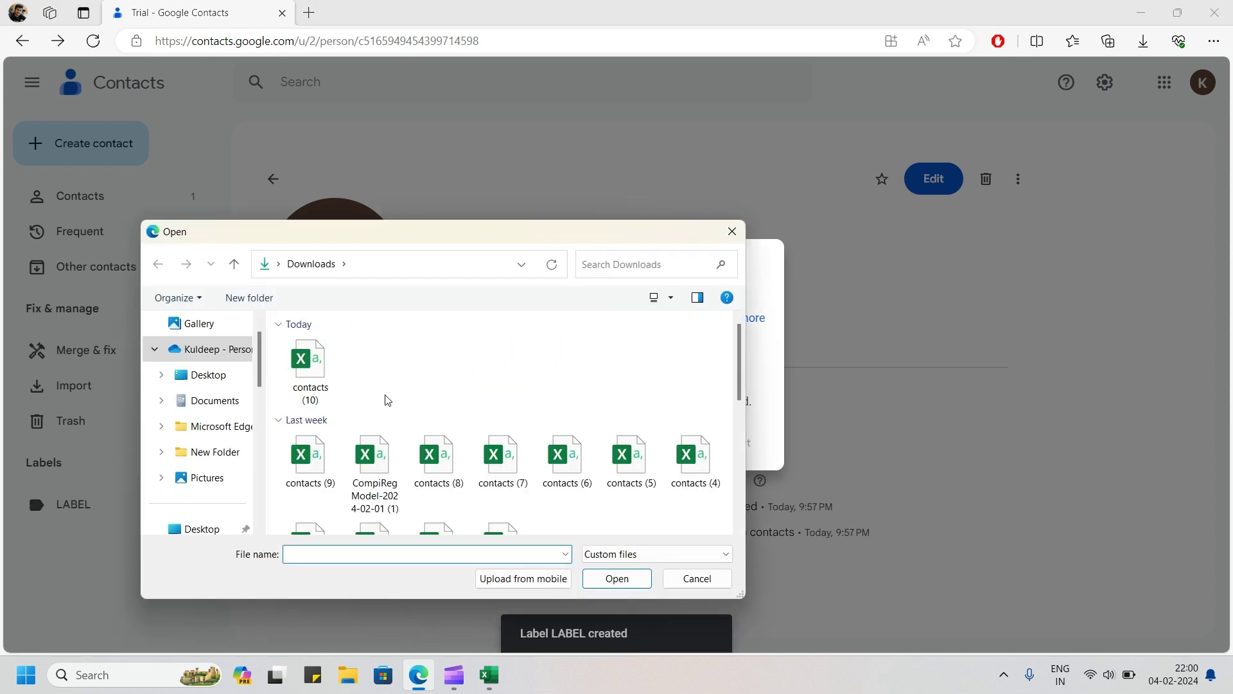
Choose contacts (10) from Downloads and import it, adding 11 contacts.
{"action": "left_click", "coordinate": [318, 372]}
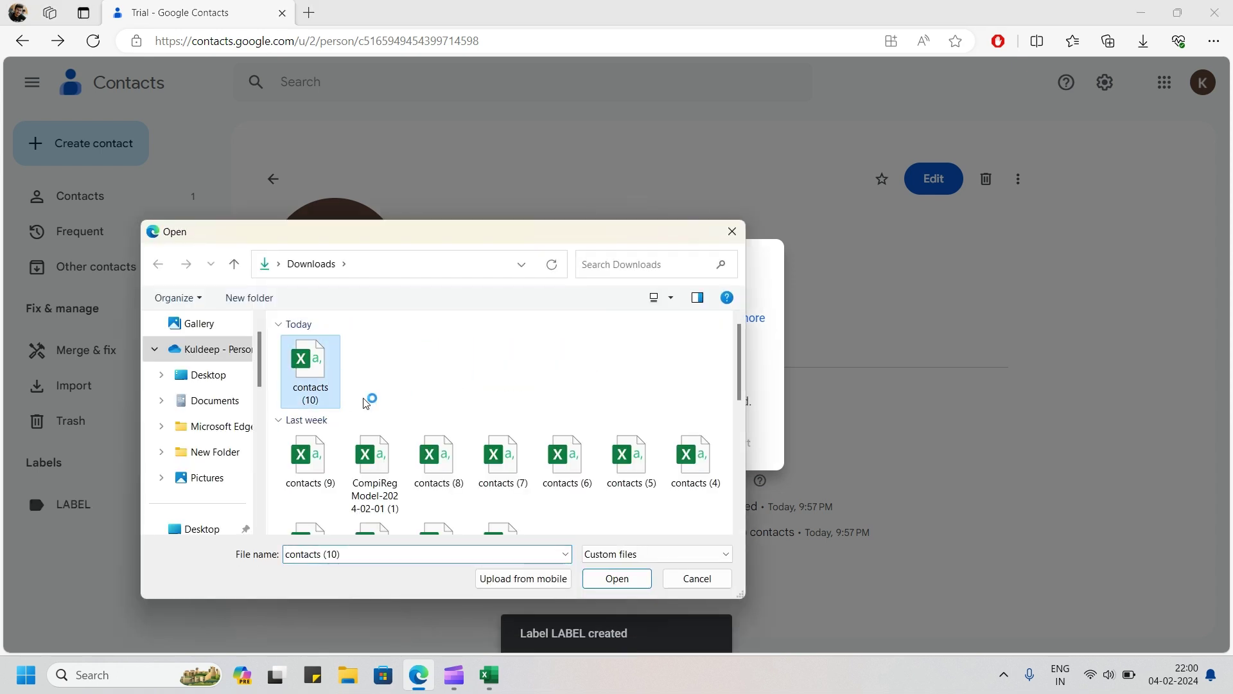
{"action": "left_click", "coordinate": [617, 578]}
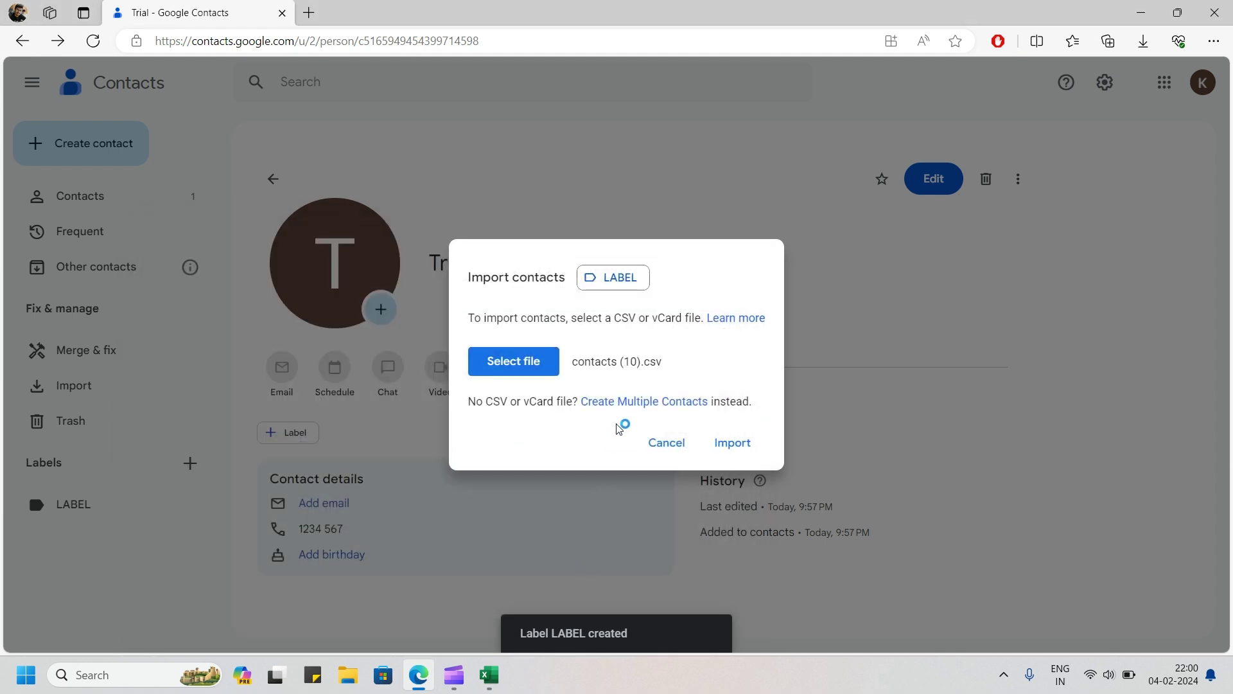
{"action": "left_click", "coordinate": [731, 443]}
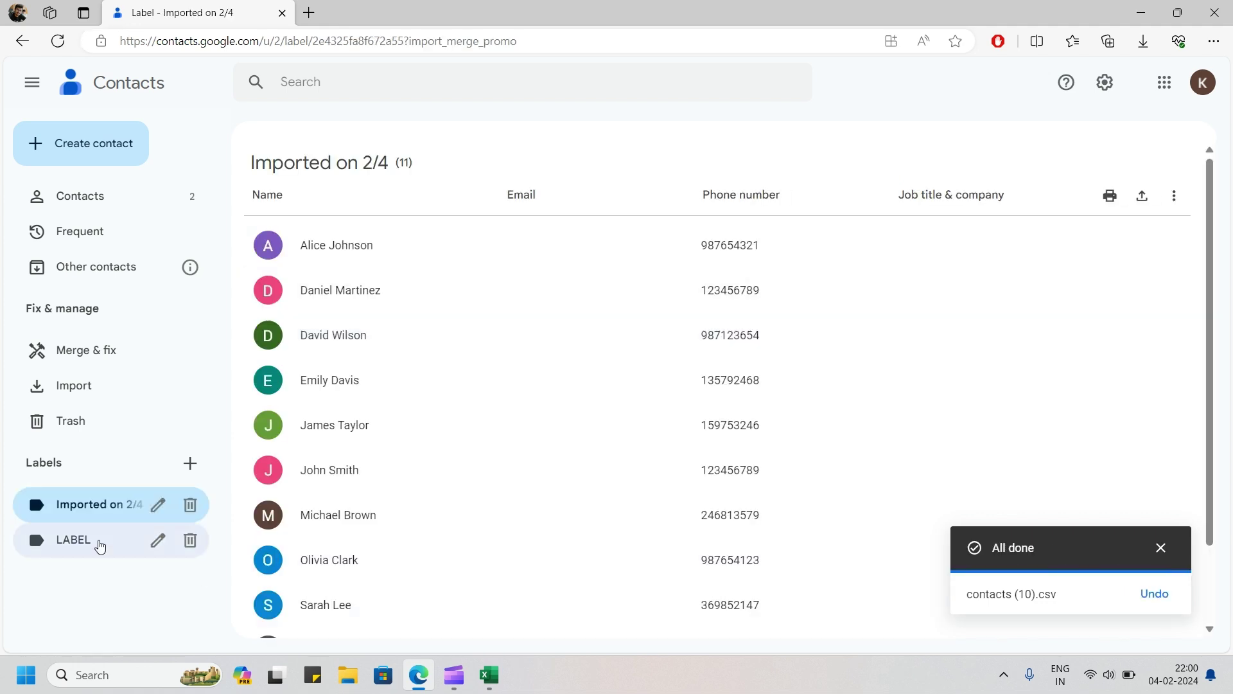
View the eleven imported contacts under LABEL and close the All done notice.
{"action": "left_click", "coordinate": [107, 539]}
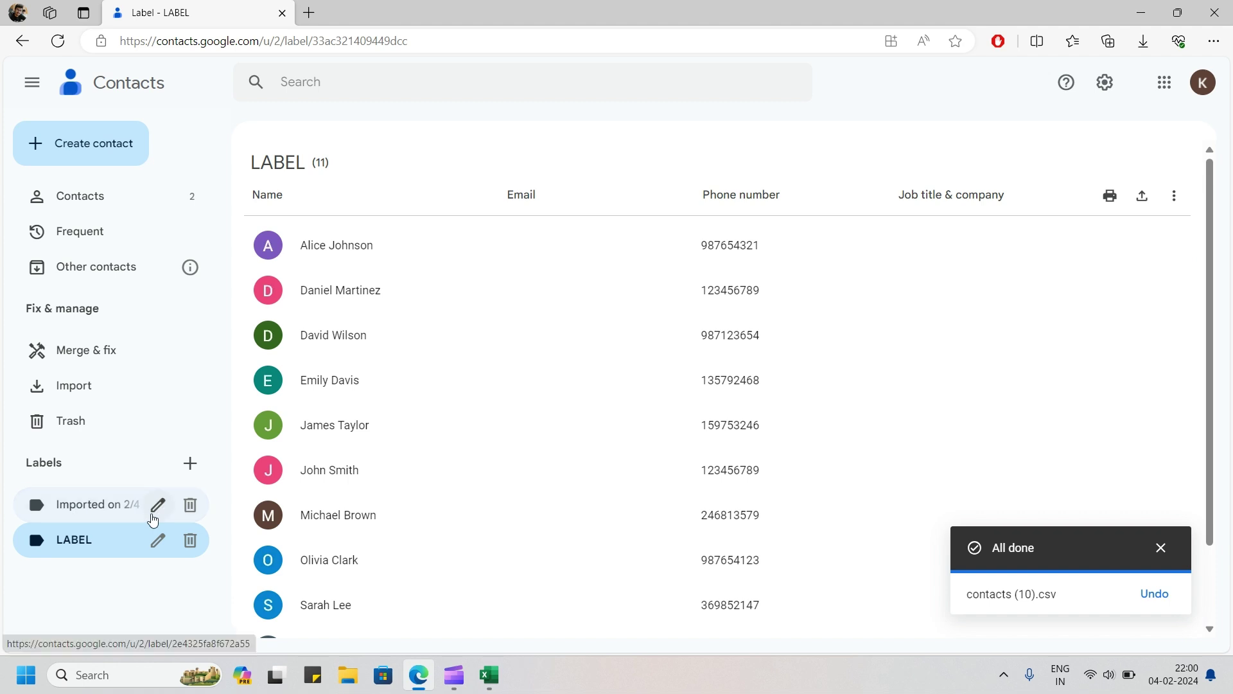
{"action": "scroll", "coordinate": [332, 289], "scroll_direction": "down", "scroll_amount": 1}
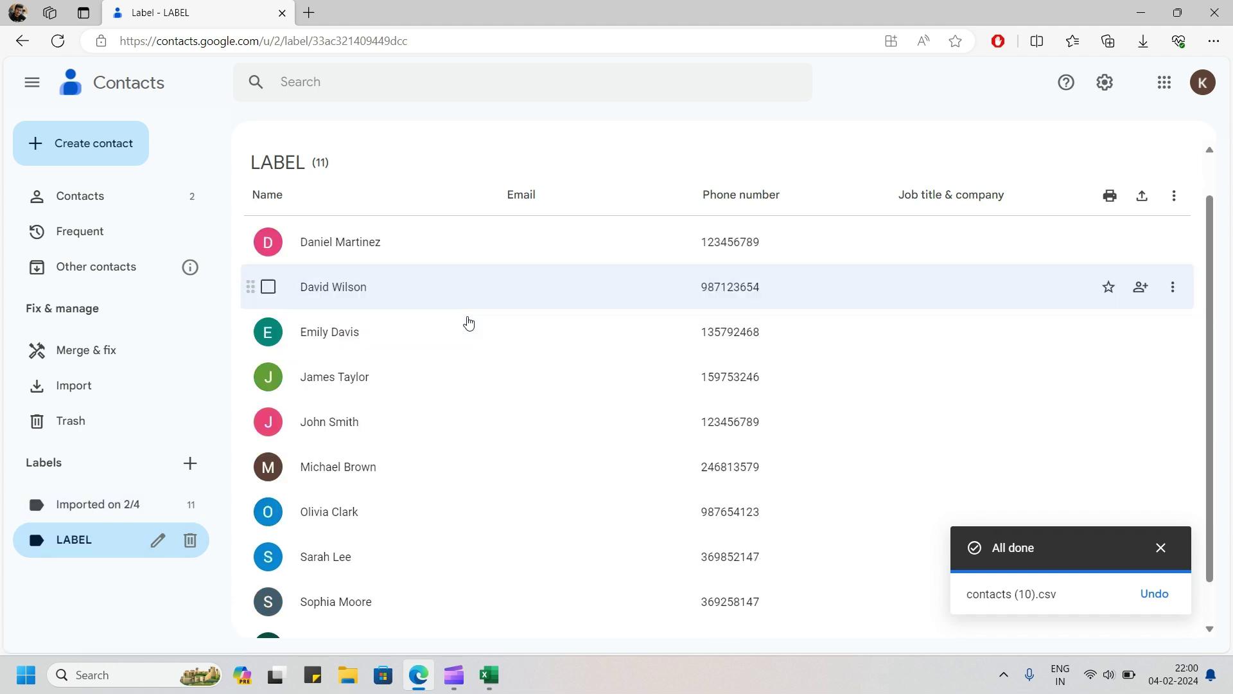
{"action": "scroll", "coordinate": [462, 318], "scroll_direction": "down", "scroll_amount": 1}
{"action": "scroll", "coordinate": [463, 319], "scroll_direction": "up", "scroll_amount": 2}
{"action": "scroll", "coordinate": [359, 331], "scroll_direction": "down", "scroll_amount": 2}
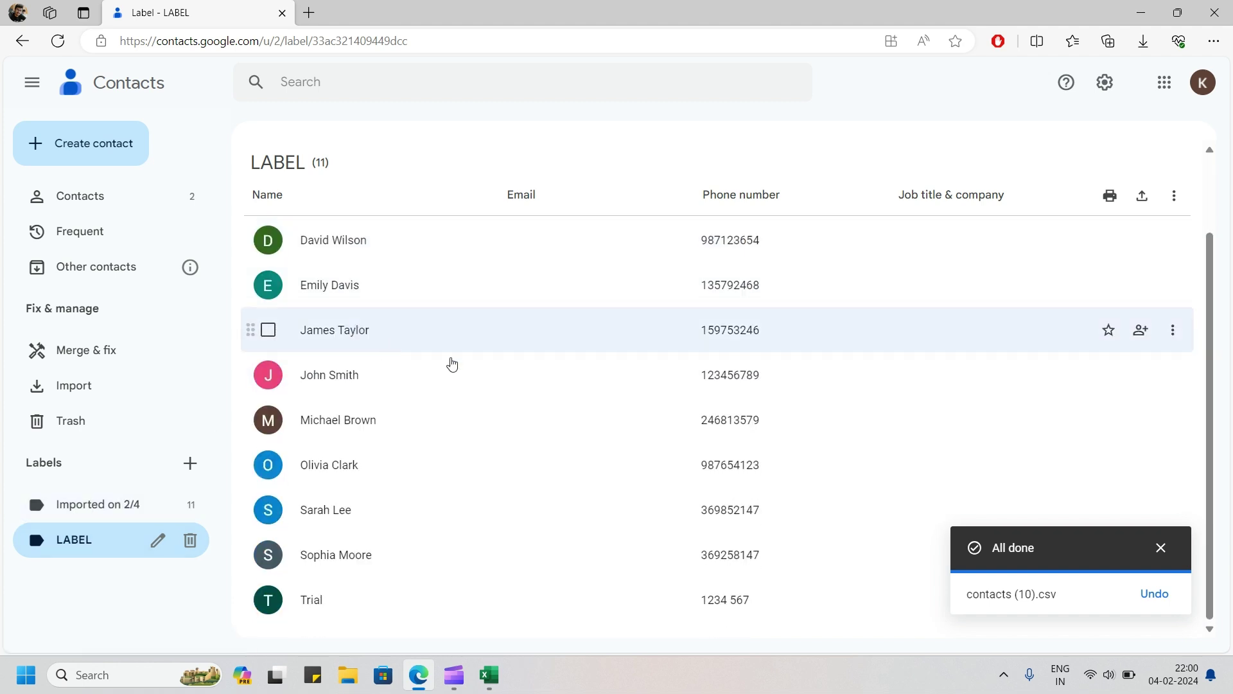
{"action": "scroll", "coordinate": [482, 318], "scroll_direction": "up", "scroll_amount": 2}
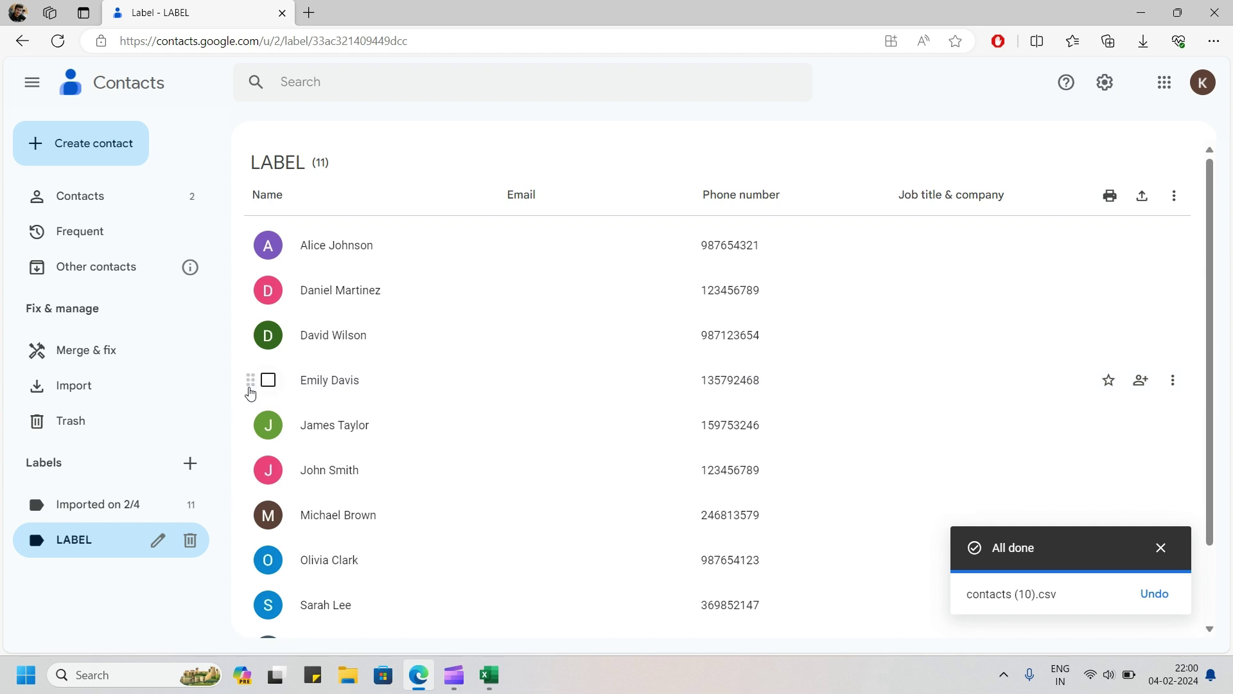
{"action": "left_click", "coordinate": [96, 198]}
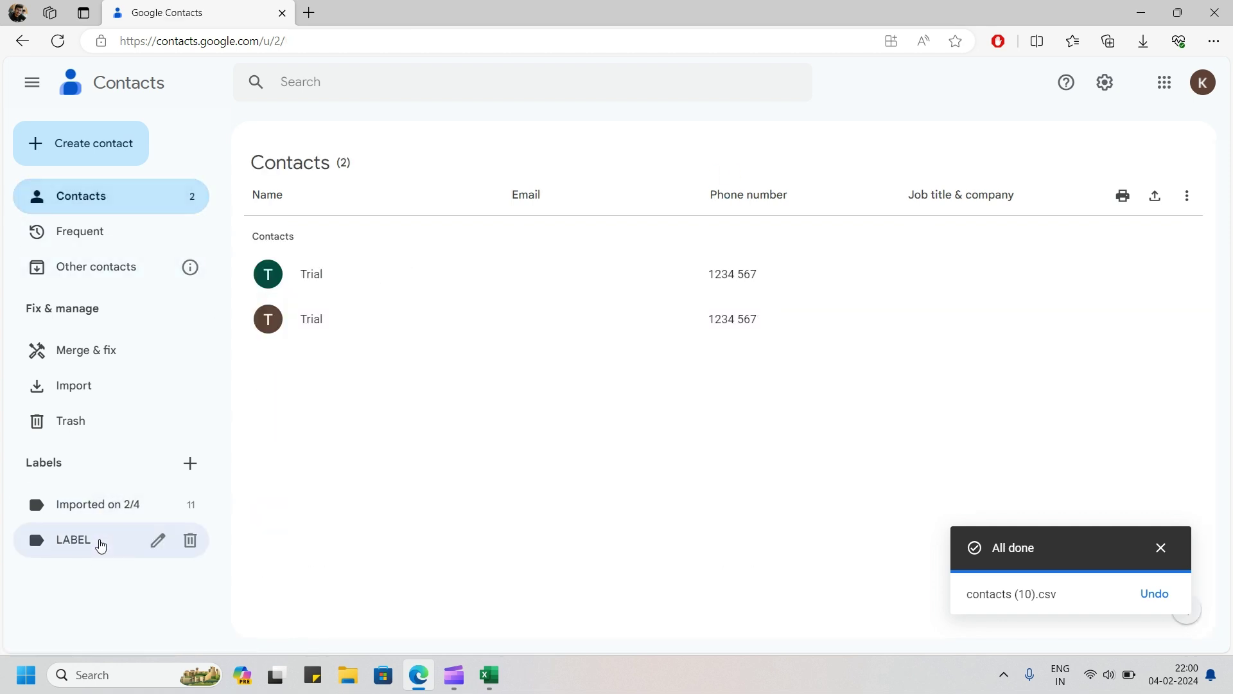
{"action": "left_click", "coordinate": [86, 540]}
{"action": "scroll", "coordinate": [426, 336], "scroll_direction": "down", "scroll_amount": 2}
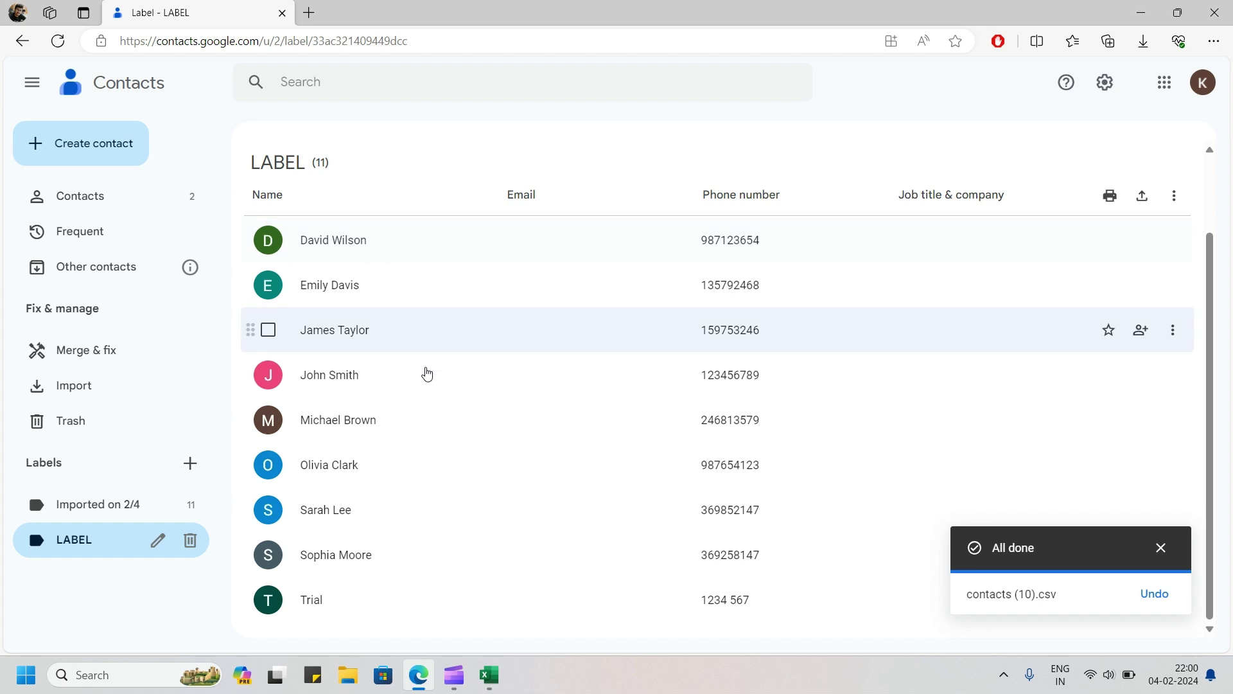
{"action": "scroll", "coordinate": [446, 463], "scroll_direction": "up", "scroll_amount": 2}
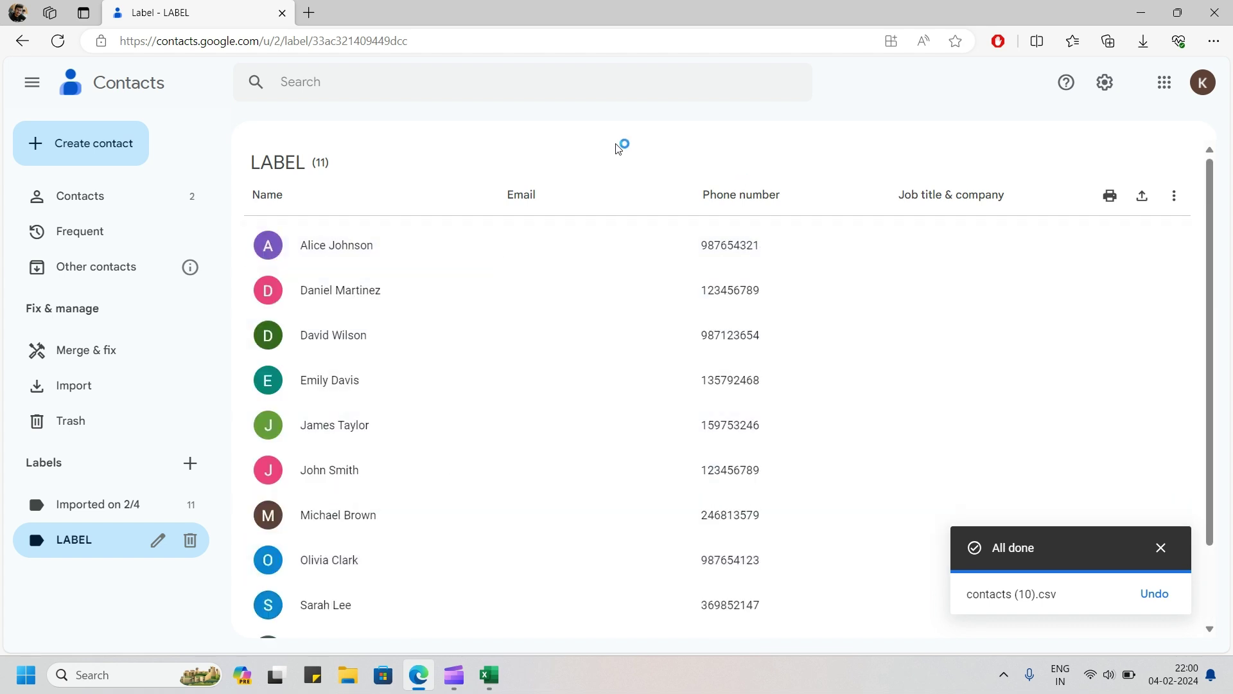
{"action": "left_click", "coordinate": [1162, 548]}
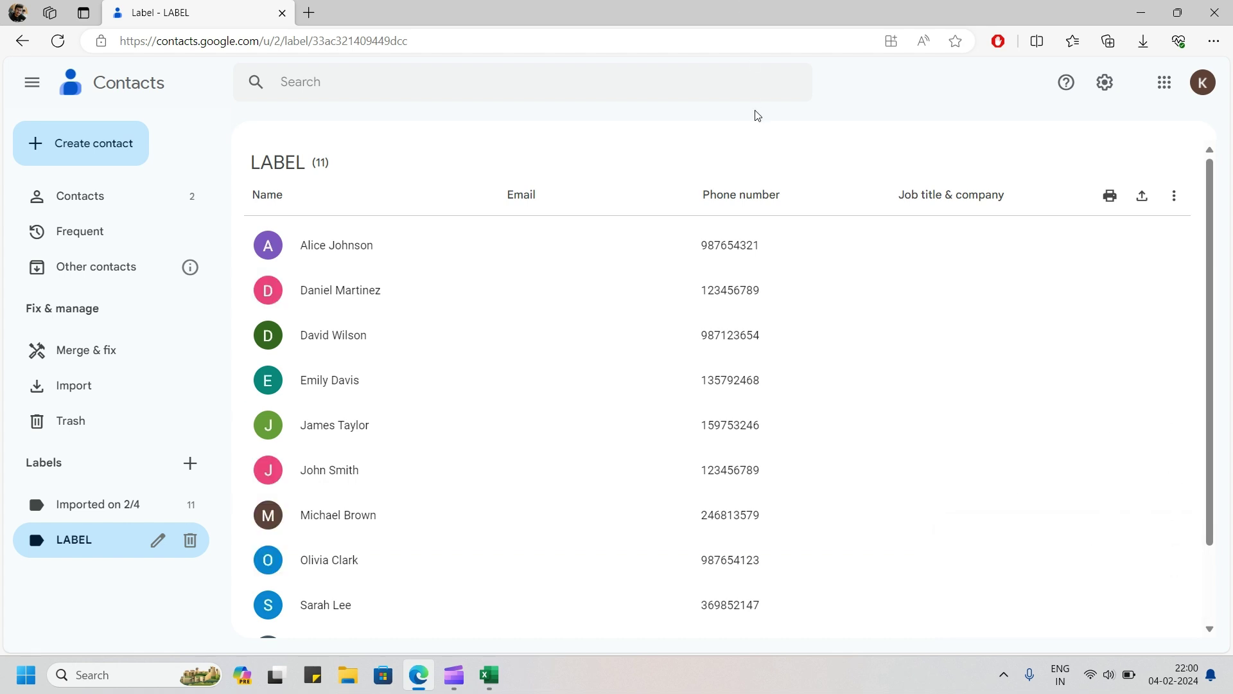